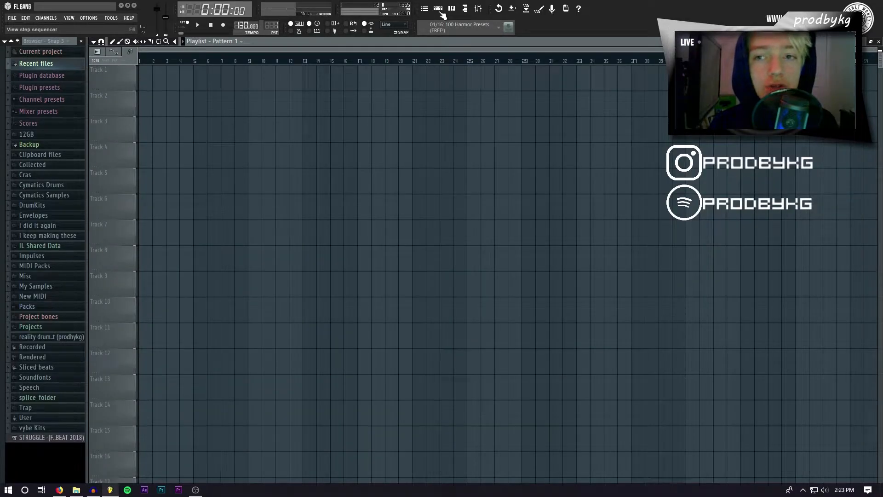
# Step: Show the channel rack and open the Music box channel's Sytrus instrument beside it
pyautogui.click(440, 13)
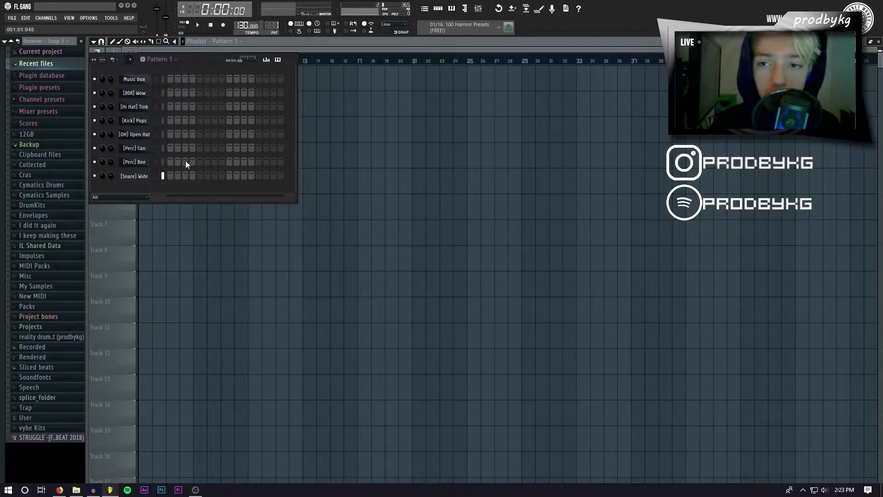
pyautogui.click(138, 80)
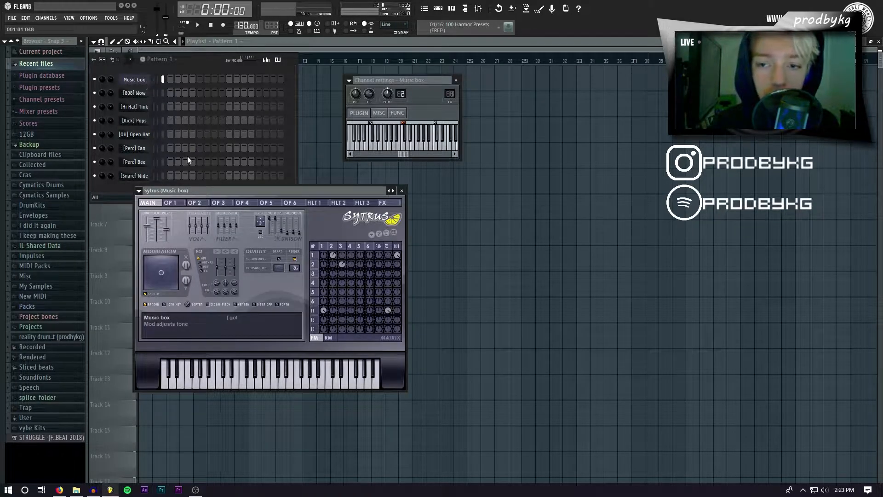
pyautogui.moveTo(185, 194); pyautogui.dragTo(453, 98)
# Step: Look through the Sytrus preset list and audition the Music box sound with a few notes
pyautogui.click(407, 96)
pyautogui.moveTo(413, 117)
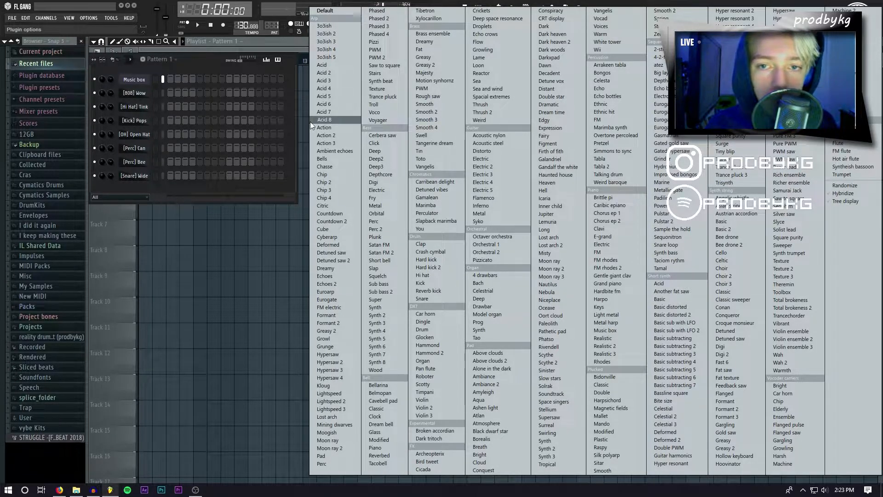
pyautogui.click(289, 123)
pyautogui.moveTo(443, 97); pyautogui.dragTo(152, 124)
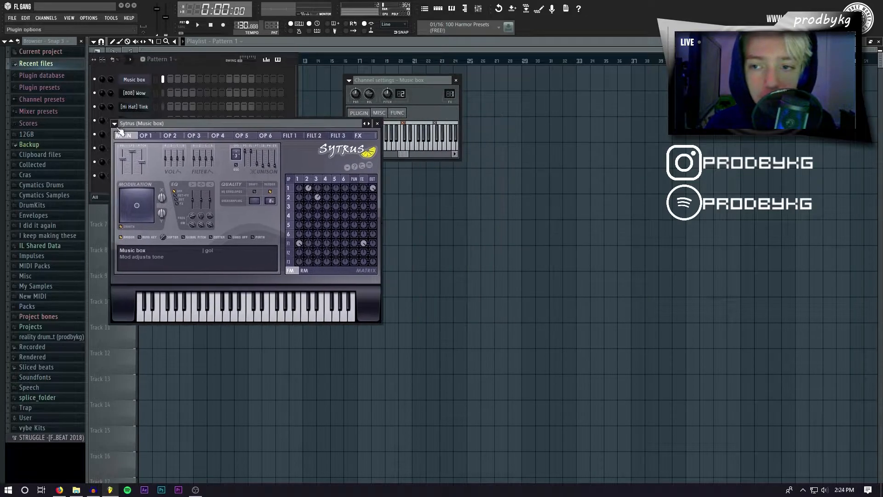
pyautogui.click(115, 124)
pyautogui.moveTo(120, 147)
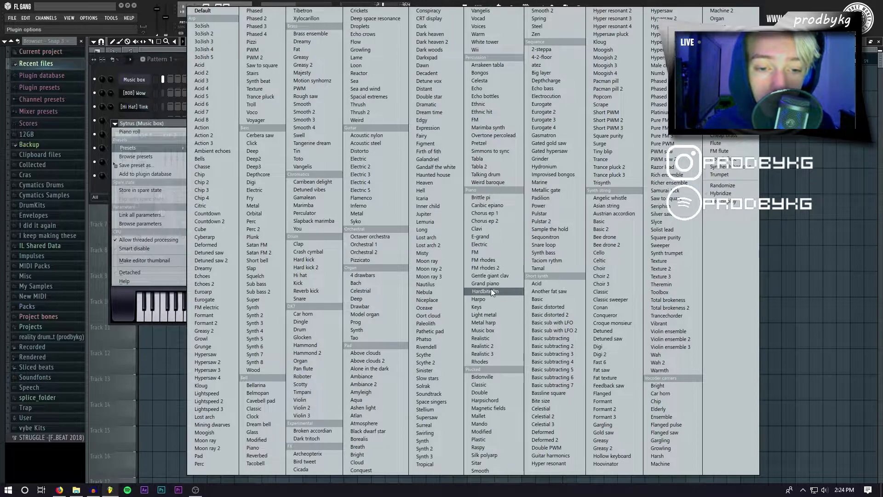
pyautogui.click(161, 126)
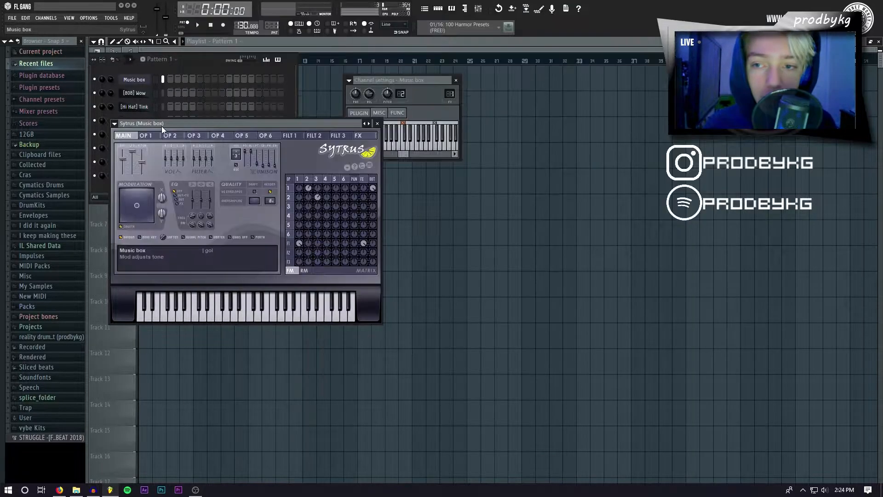
pyautogui.press('q')
pyautogui.press('w')
pyautogui.press('e')
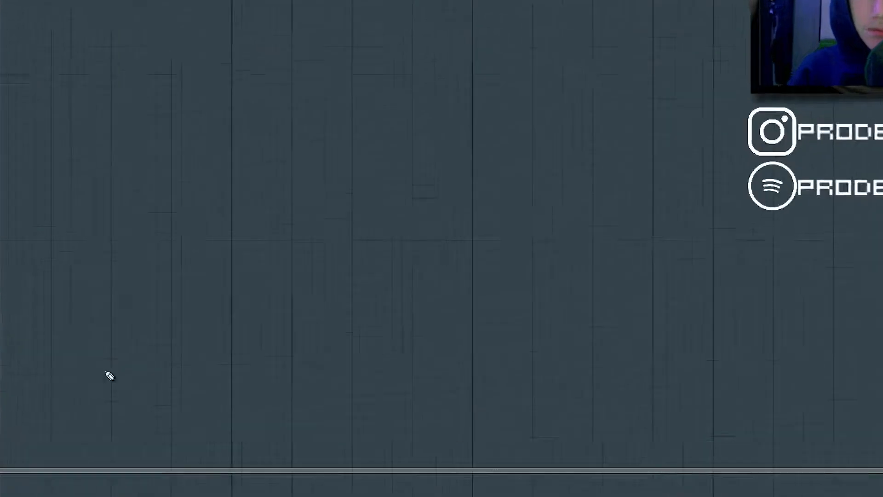
# Step: Draw a half-bar chord of D5, A#4, F4, D4 and G3 at the start of bar 1 in the Music box piano roll
pyautogui.click(117, 217)
pyautogui.moveTo(121, 218); pyautogui.dragTo(199, 217)
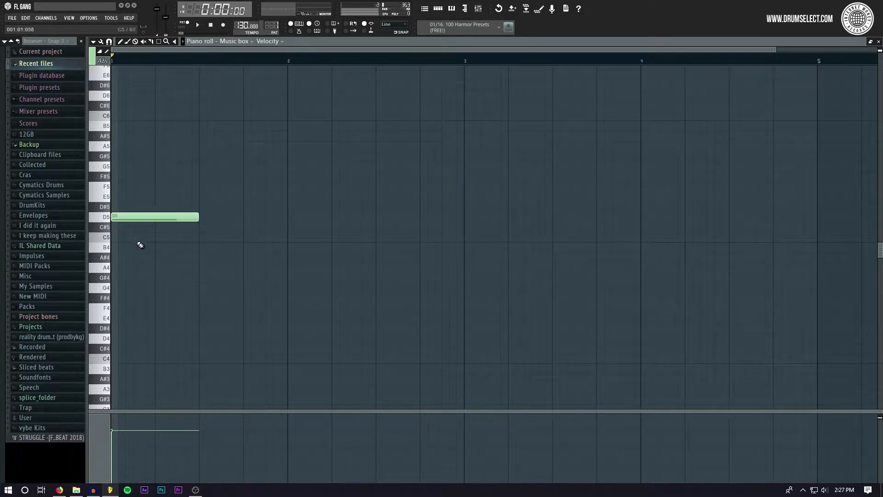
pyautogui.click(116, 257)
pyautogui.click(117, 307)
pyautogui.click(117, 338)
pyautogui.scroll(-3, 115, 377)
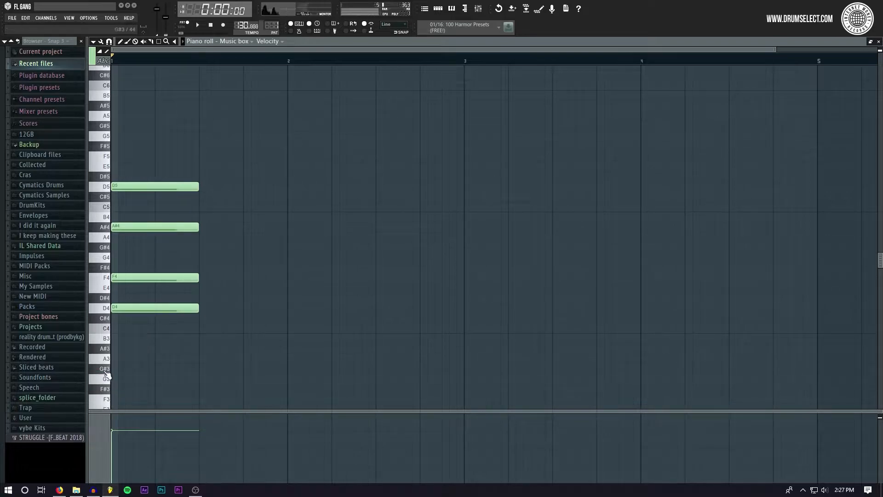
pyautogui.click(115, 378)
pyautogui.scroll(-1, 142, 236)
# Step: Audition the first chord and lengthen all its notes to fill bar 1
pyautogui.press('space')
pyautogui.press('space')
pyautogui.scroll(-1, 229, 252)
pyautogui.hotkey('ctrl', 'a')
pyautogui.moveTo(186, 264); pyautogui.dragTo(276, 267)
pyautogui.scroll(3, 233, 269)
pyautogui.click(239, 269)
pyautogui.scroll(-2, 239, 269)
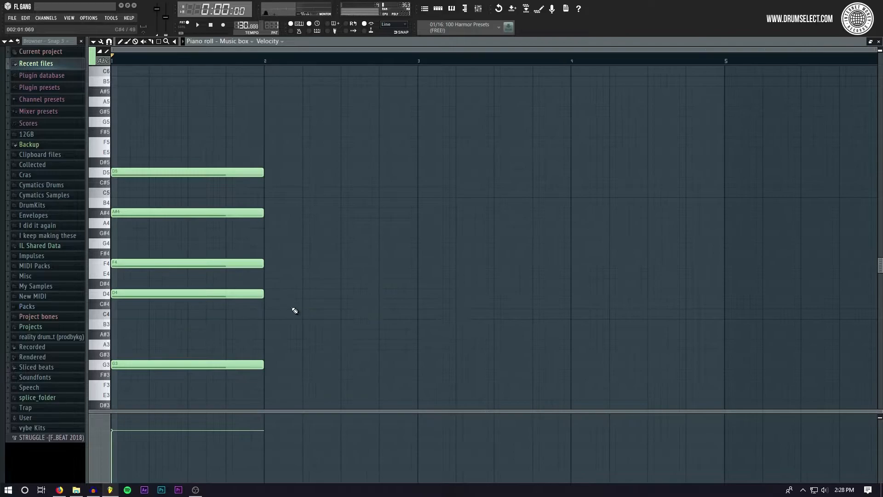
# Step: Add a one-bar chord of A#4, G4, D#4 and C3 in bar 2
pyautogui.click(267, 212)
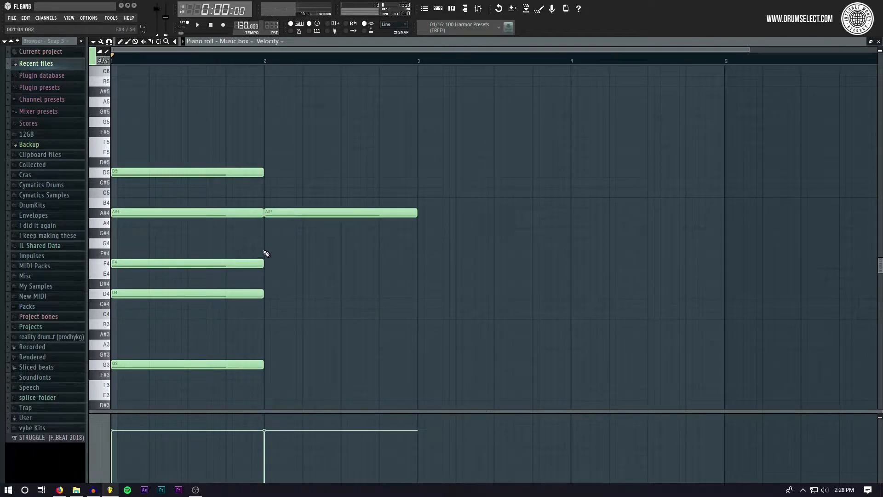
pyautogui.click(267, 243)
pyautogui.click(266, 284)
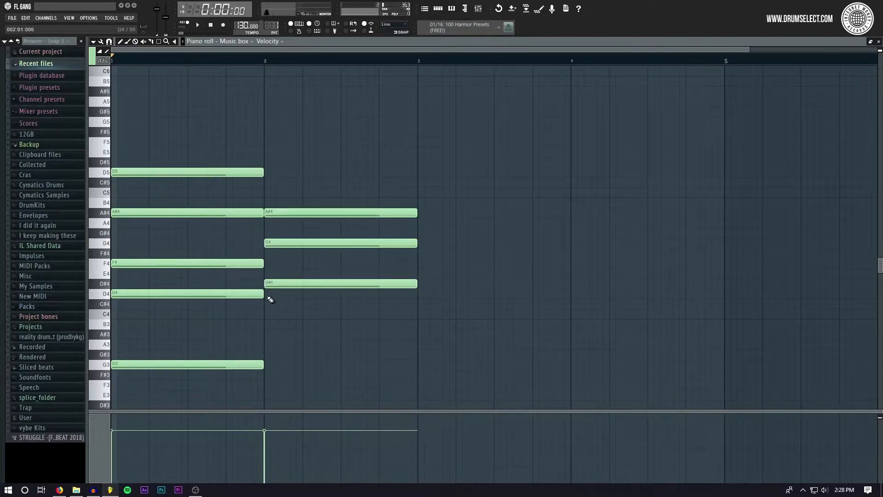
pyautogui.click(268, 314)
pyautogui.moveTo(280, 315); pyautogui.dragTo(278, 371)
# Step: Add a one-bar chord of D5, A#4, F4, D4 and D#3 in bar 3
pyautogui.scroll(-1, 282, 235)
pyautogui.scroll(2, 285, 233)
pyautogui.scroll(-2, 322, 242)
pyautogui.scroll(2, 375, 155)
pyautogui.click(380, 170)
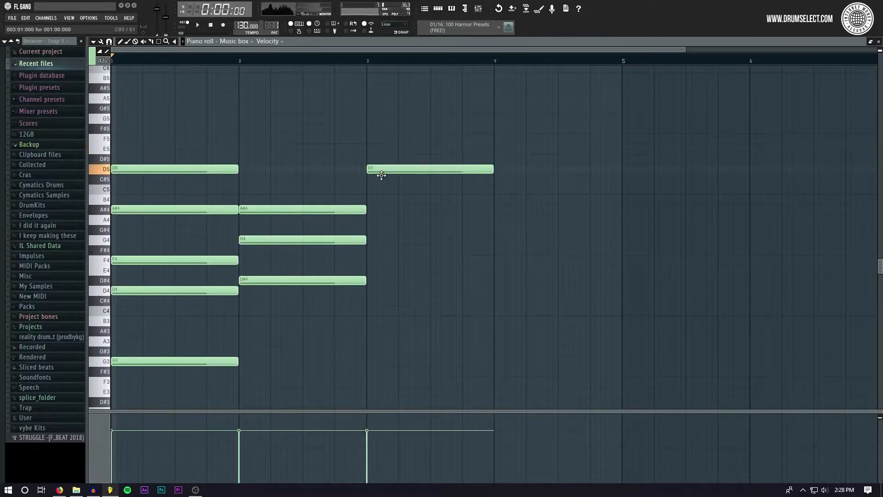
pyautogui.moveTo(381, 189); pyautogui.dragTo(385, 217)
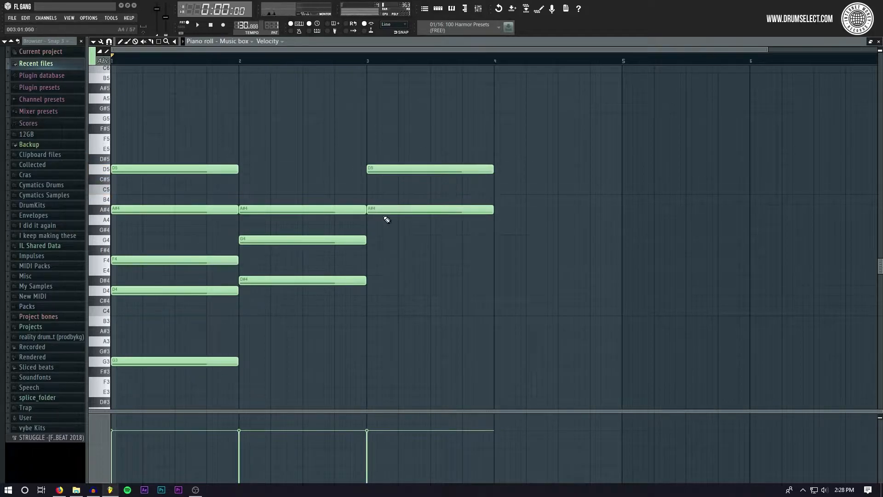
pyautogui.click(373, 260)
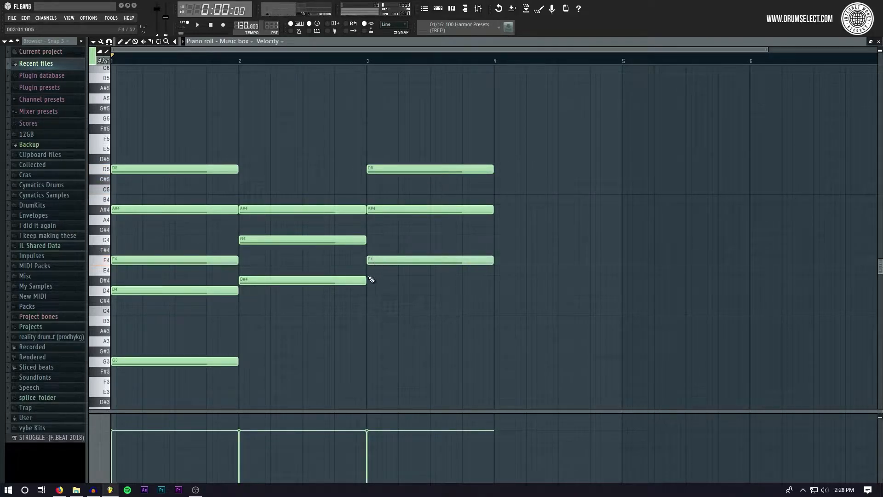
pyautogui.click(374, 290)
pyautogui.moveTo(374, 331); pyautogui.dragTo(375, 403)
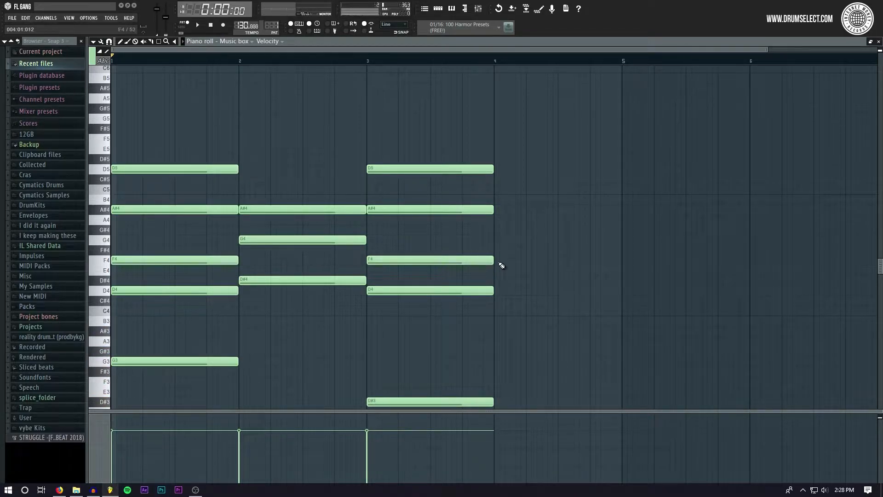
# Step: Add a one-bar chord of C5, A4, G4, C4 and F3 in bar 4
pyautogui.click(502, 189)
pyautogui.moveTo(490, 220); pyautogui.dragTo(516, 218)
pyautogui.moveTo(514, 260); pyautogui.dragTo(513, 237)
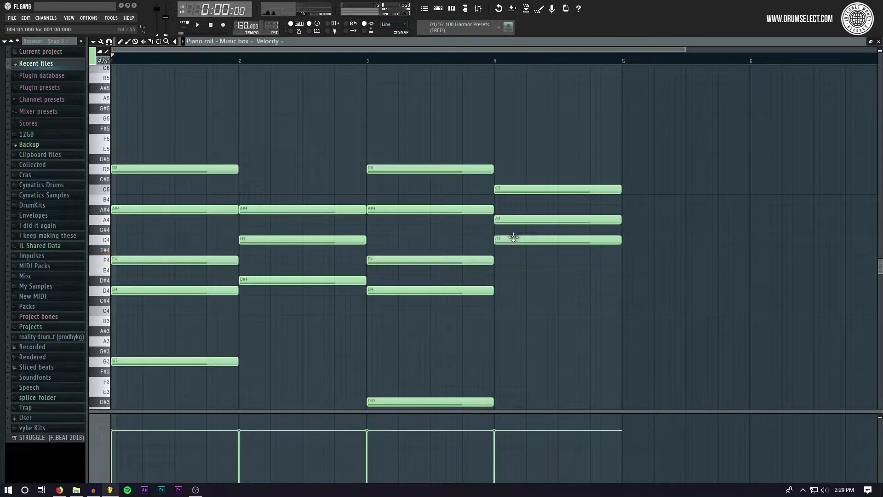
pyautogui.click(506, 311)
pyautogui.moveTo(506, 355); pyautogui.dragTo(517, 387)
pyautogui.scroll(-1, 262, 253)
# Step: Add an A#4 note on the last beat of bar 4, trimmed to the bar's end, and play back the four-bar progression
pyautogui.press('space')
pyautogui.scroll(-1, 280, 241)
pyautogui.scroll(1, 290, 236)
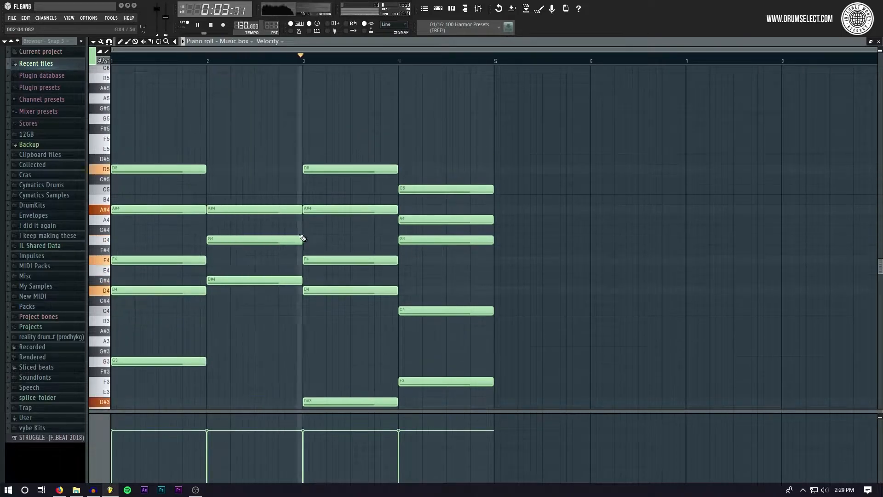
pyautogui.click(476, 208)
pyautogui.scroll(2, 480, 208)
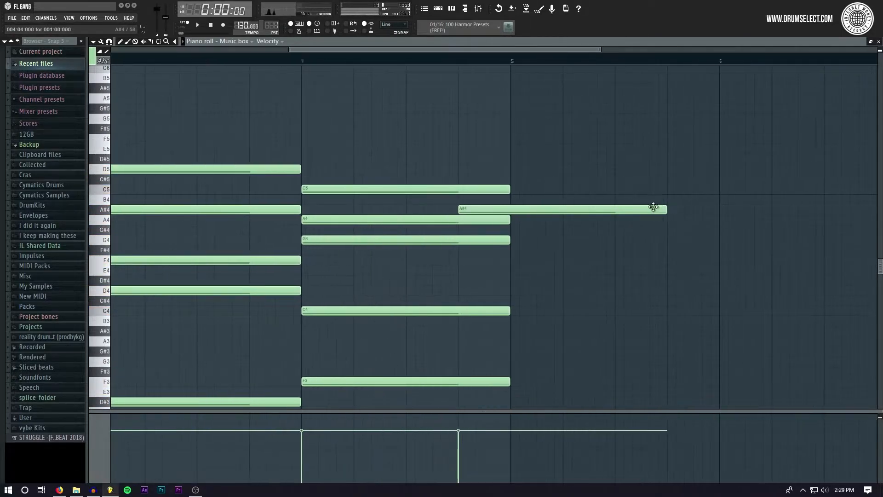
pyautogui.moveTo(660, 208); pyautogui.dragTo(509, 213)
pyautogui.scroll(-2, 510, 222)
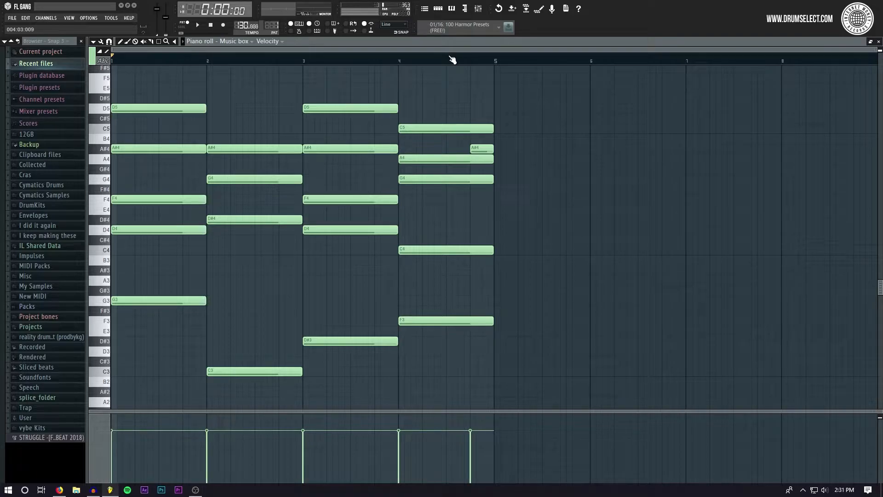
pyautogui.press('space')
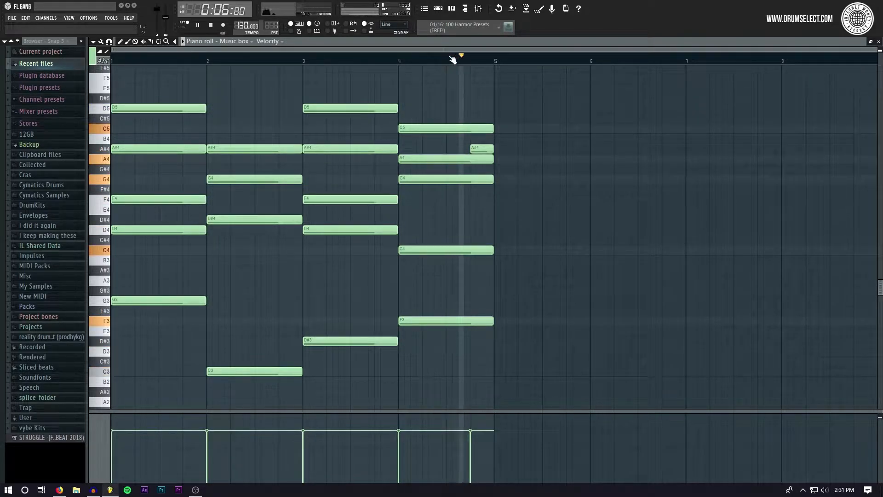
pyautogui.press('space')
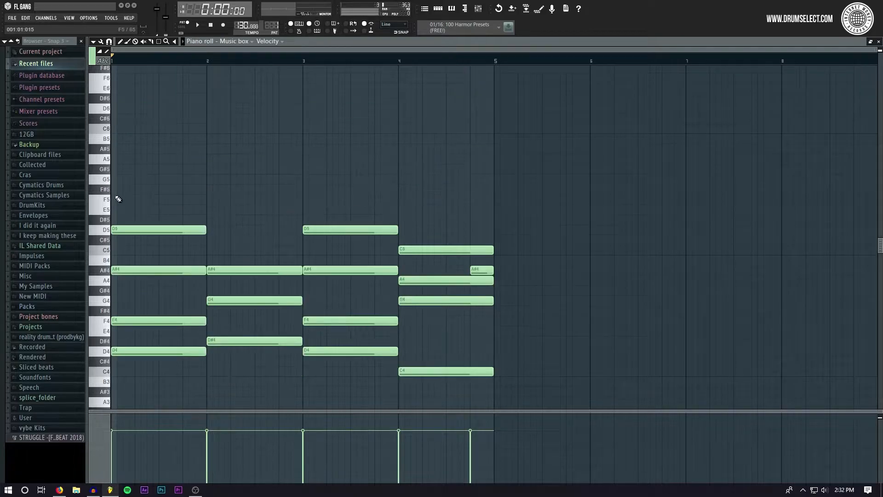
# Step: Draw short melody notes G5, A5, A#5 and D6 on the four beats of bar 1 and audition them
pyautogui.click(117, 183)
pyautogui.moveTo(134, 180); pyautogui.dragTo(122, 180)
pyautogui.click(140, 159)
pyautogui.click(164, 148)
pyautogui.click(189, 108)
pyautogui.press('space')
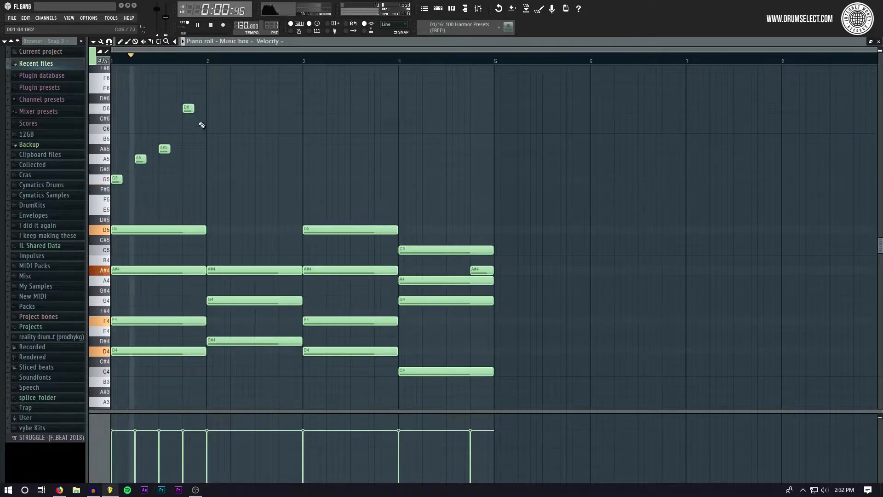
pyautogui.press('space')
# Step: Copy the bar 1 melody into bar 2, add a short D#5 at the end of bar 2, and listen to it
pyautogui.moveTo(239, 201); pyautogui.dragTo(69, 94)
pyautogui.moveTo(115, 182); pyautogui.dragTo(211, 182)
pyautogui.moveTo(287, 189); pyautogui.dragTo(294, 220)
pyautogui.press('space')
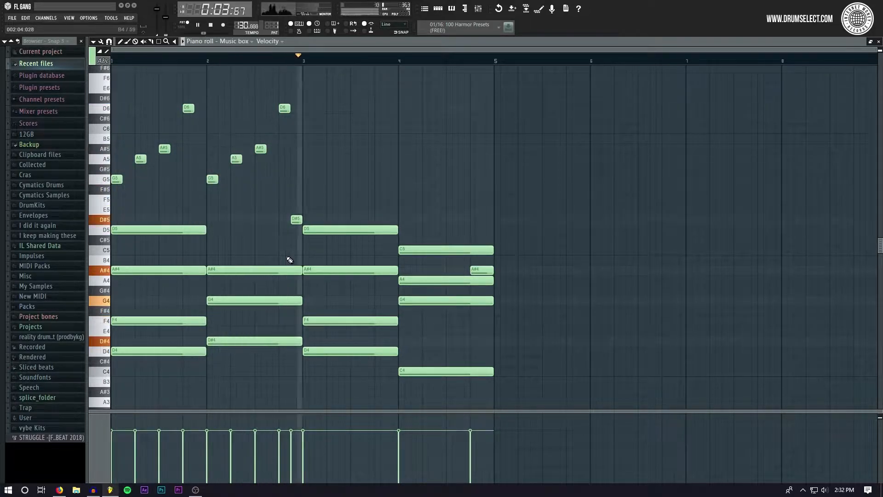
pyautogui.press('space')
# Step: Duplicate the two-bar melody into bars 3 and 4 and trim its last D#5 to the end of bar 4
pyautogui.moveTo(325, 194); pyautogui.dragTo(112, 85)
pyautogui.hotkey('ctrl', 'b')
pyautogui.moveTo(309, 181); pyautogui.dragTo(308, 182)
pyautogui.hotkey('ctrl', 'd')
pyautogui.press('space')
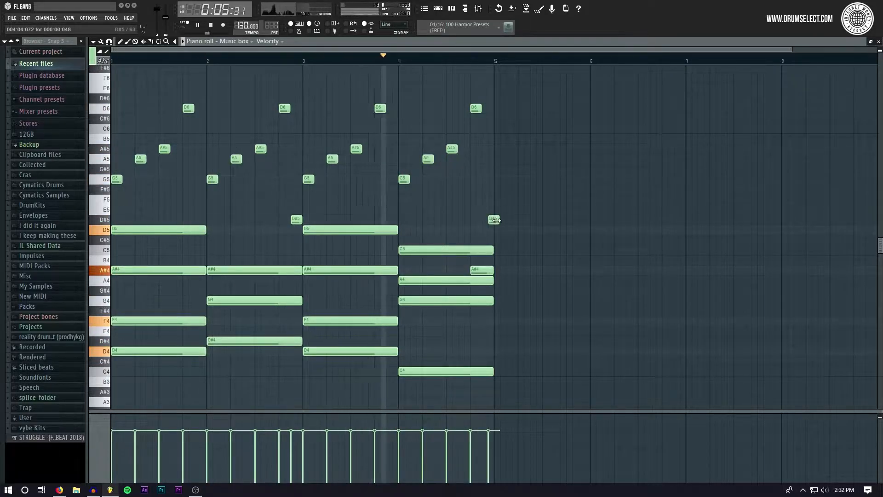
pyautogui.click(492, 221)
pyautogui.press('space')
# Step: Duplicate all the chords and melody notes of bars 1 to 4 into bars 5 to 8
pyautogui.hotkey('ctrl', 'a')
pyautogui.hotkey('ctrl', 'b')
pyautogui.click(114, 60)
pyautogui.scroll(-2, 105, 61)
pyautogui.hotkey('ctrl', 'd')
# Step: Play back the full eight-bar Music box pattern to check the chords and melody together
pyautogui.press('space')
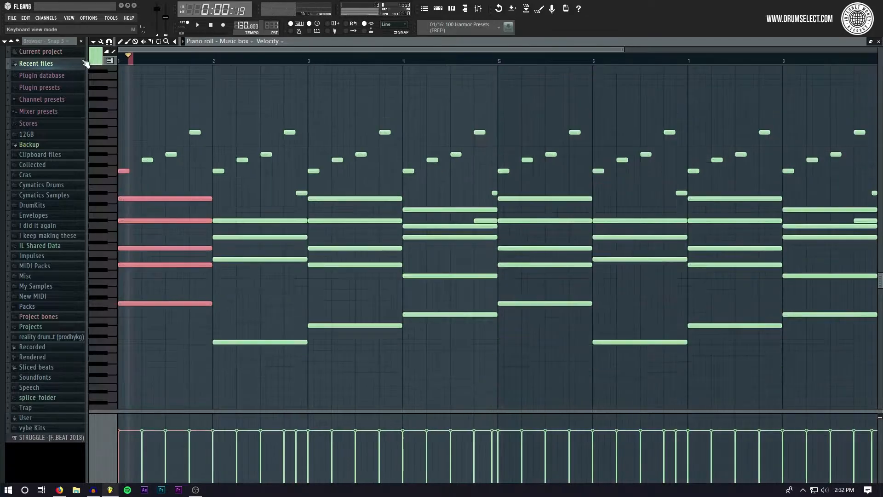
pyautogui.scroll(1, 115, 63)
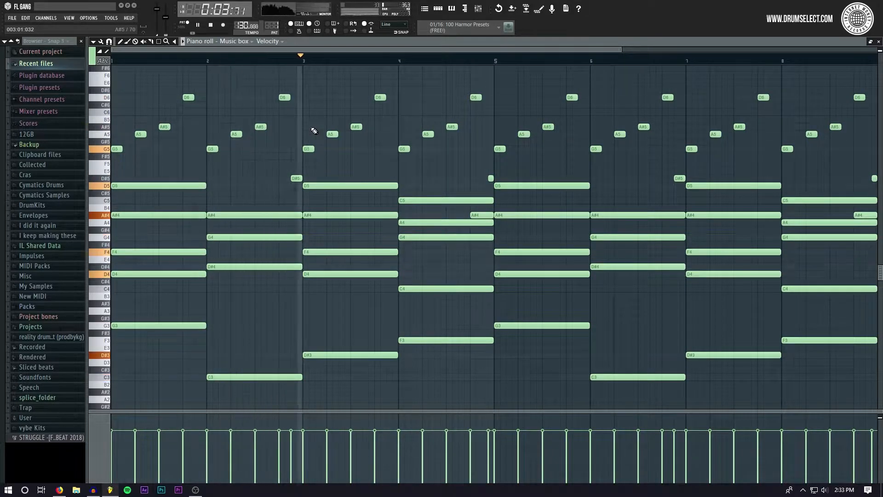
pyautogui.scroll(-2, 374, 236)
pyautogui.scroll(2, 374, 234)
pyautogui.scroll(-2, 376, 235)
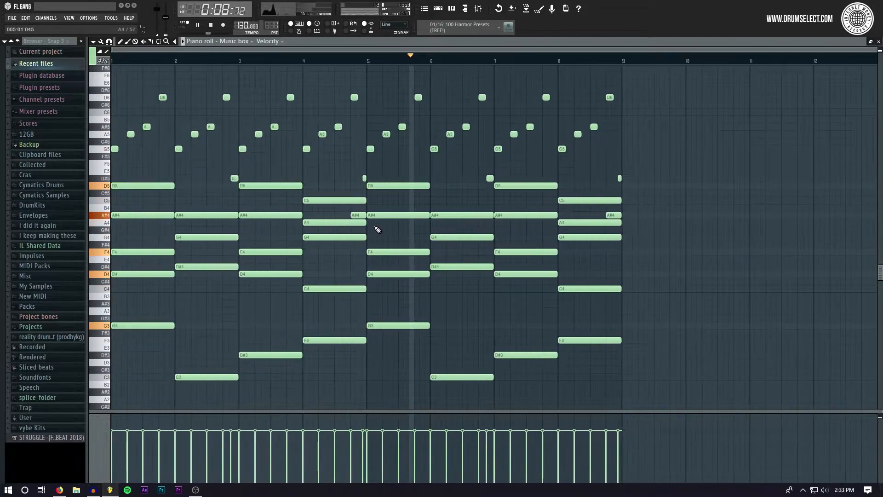
pyautogui.press('space')
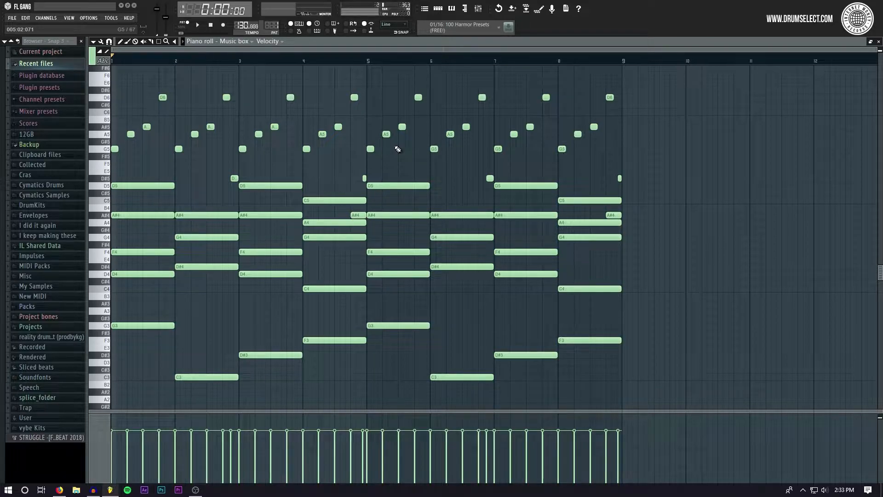
pyautogui.press('space')
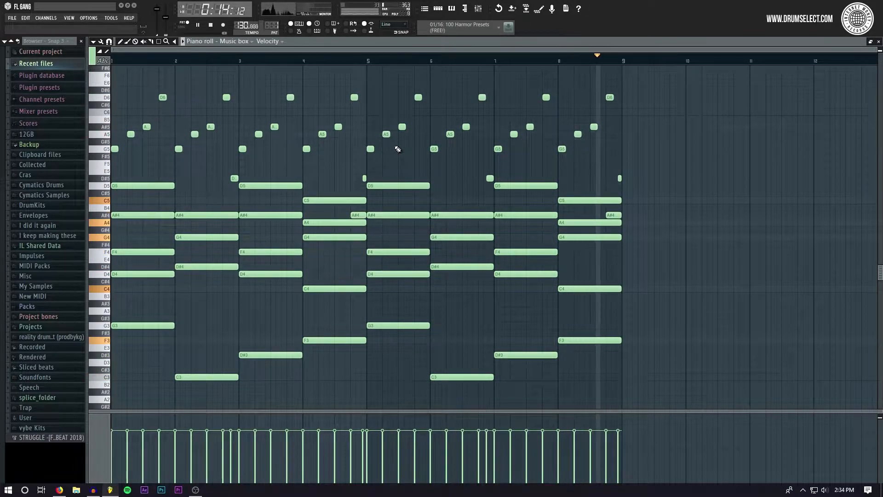
pyautogui.press('space')
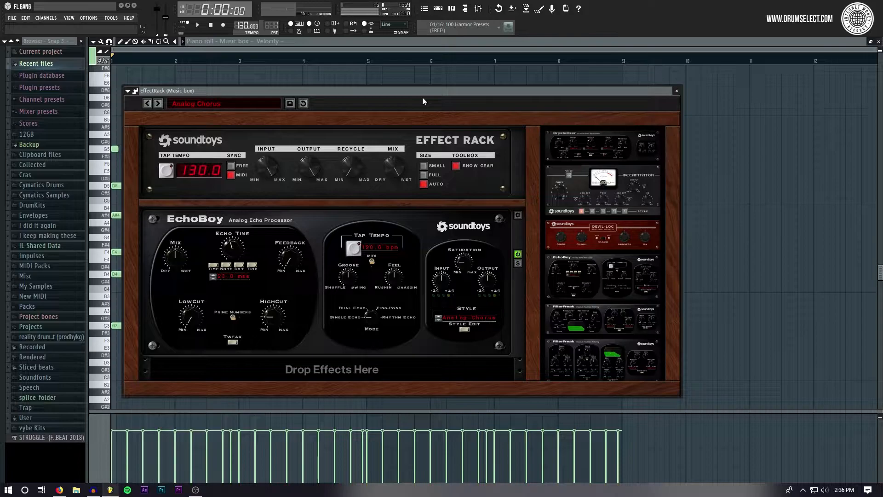
# Step: Close the EffectRack window, listen to the eight-bar pattern with its effects, and return to the playlist
pyautogui.click(409, 47)
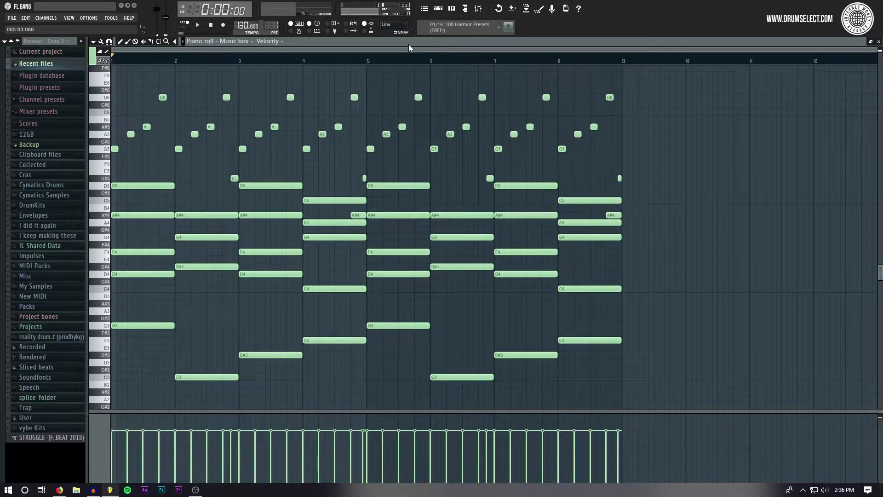
pyautogui.press('space')
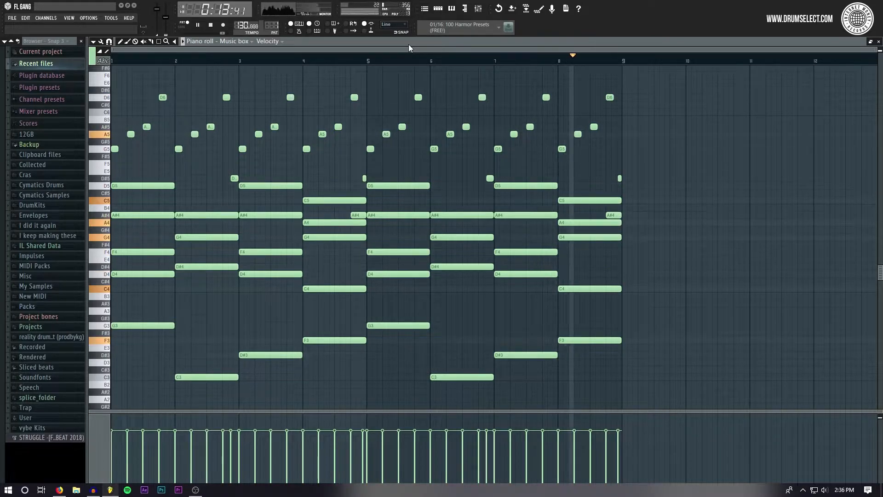
pyautogui.press('space')
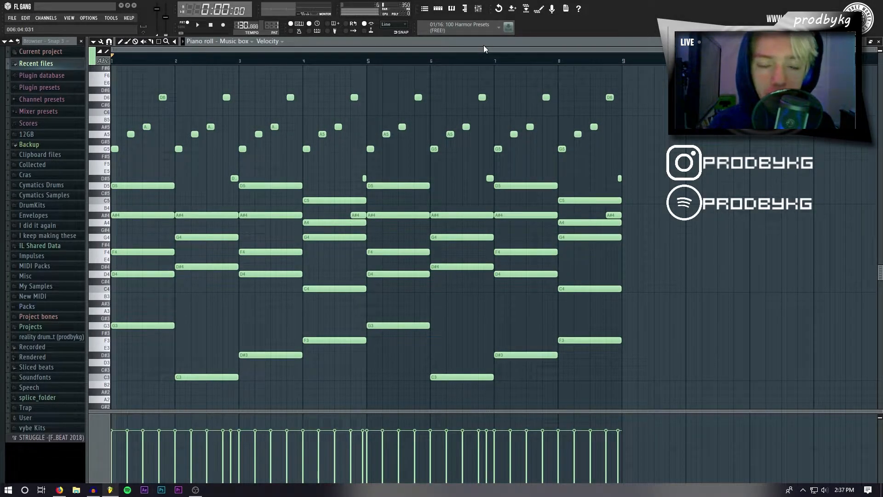
pyautogui.click(428, 11)
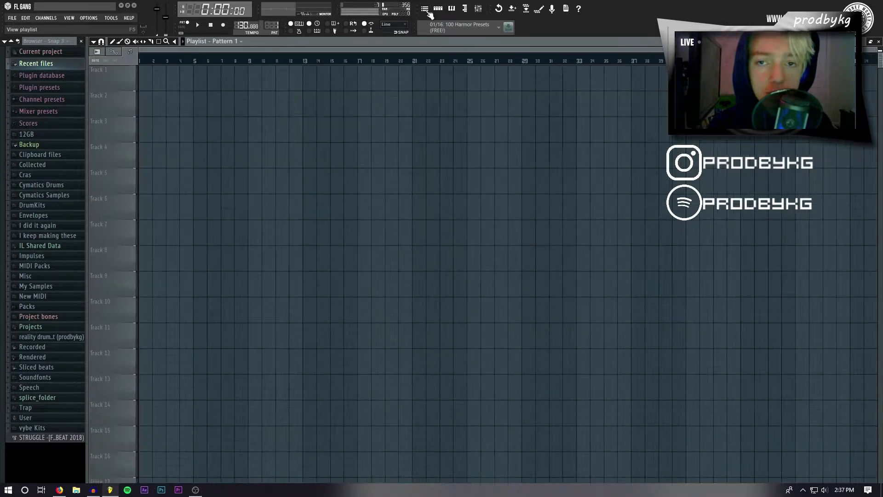
# Step: Place Pattern 1 on Track 1 of the playlist, starting at bar 1
pyautogui.click(294, 74)
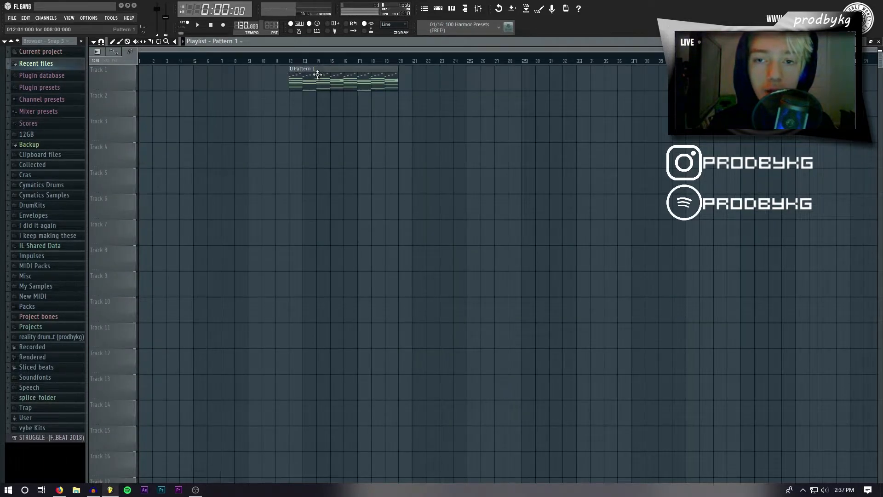
pyautogui.moveTo(317, 74); pyautogui.dragTo(167, 74)
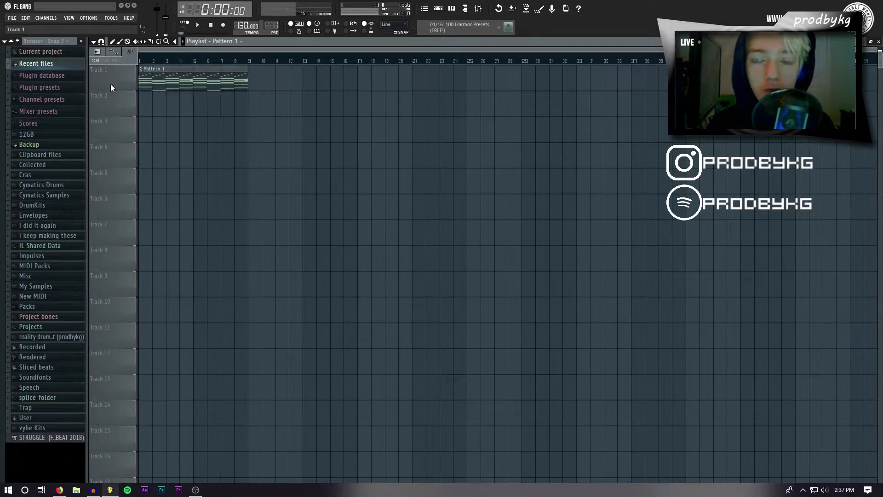
# Step: Lengthen Pattern 1's step grid to 64 steps and place [Snare] Wide hits on steps 9, 25, 41 and 57
pyautogui.click(438, 10)
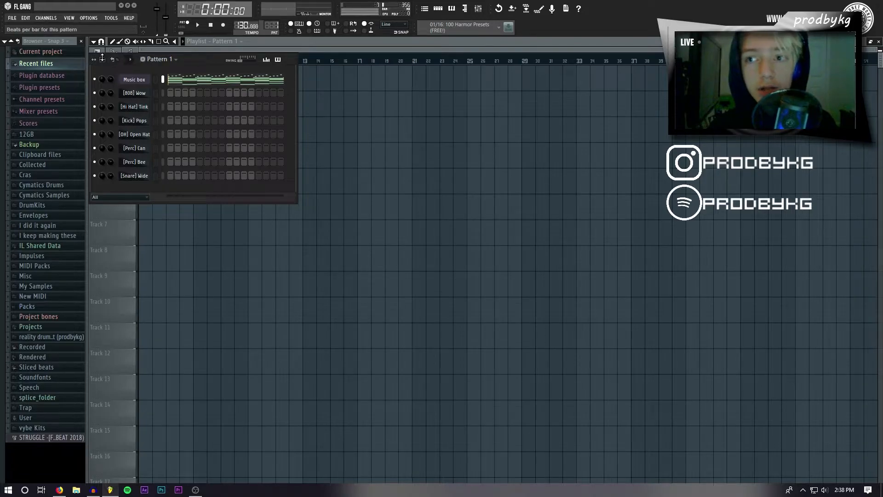
pyautogui.moveTo(102, 60); pyautogui.dragTo(102, 46)
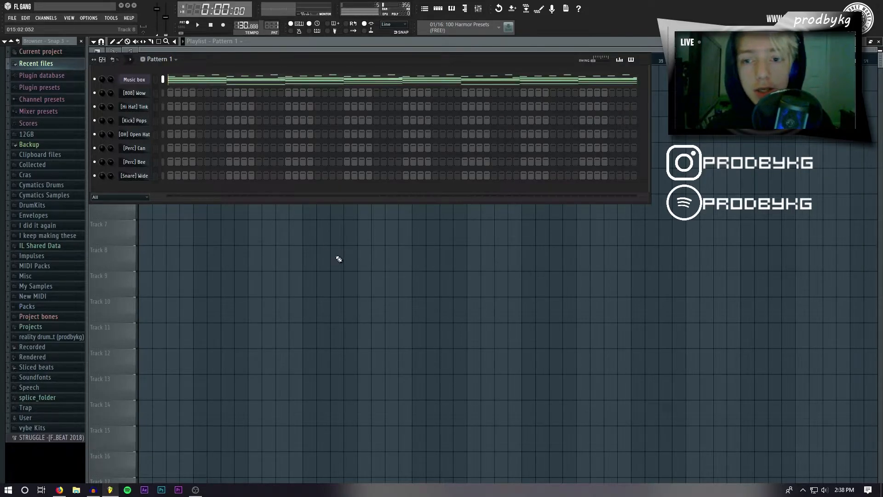
pyautogui.click(229, 176)
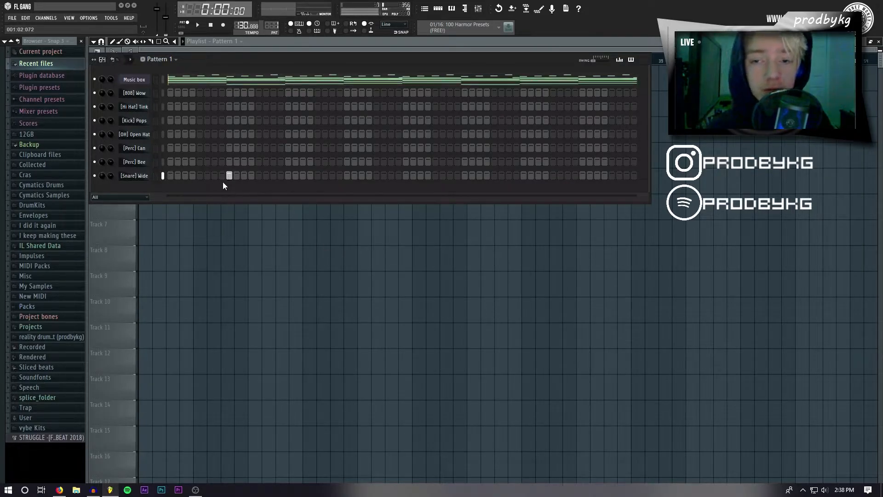
pyautogui.click(464, 175)
# Step: Return to the playlist and play back the music box pattern with its snare hits
pyautogui.click(475, 40)
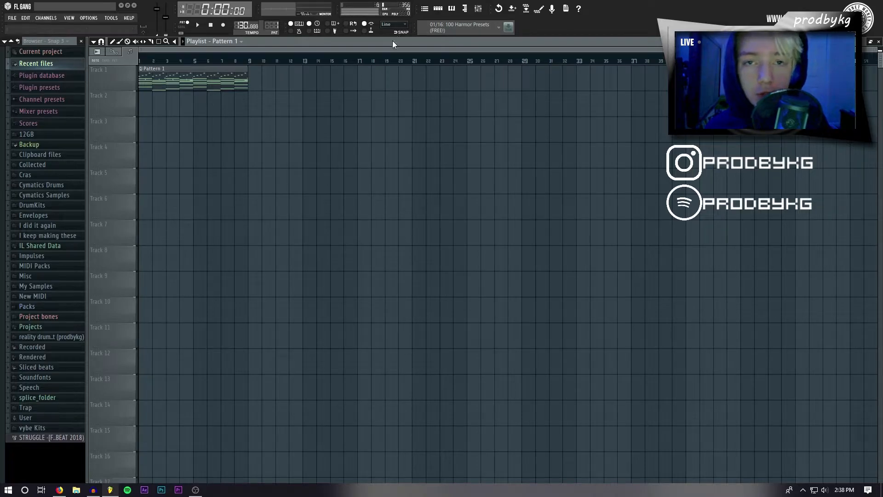
pyautogui.moveTo(241, 59); pyautogui.dragTo(102, 65)
pyautogui.click(440, 9)
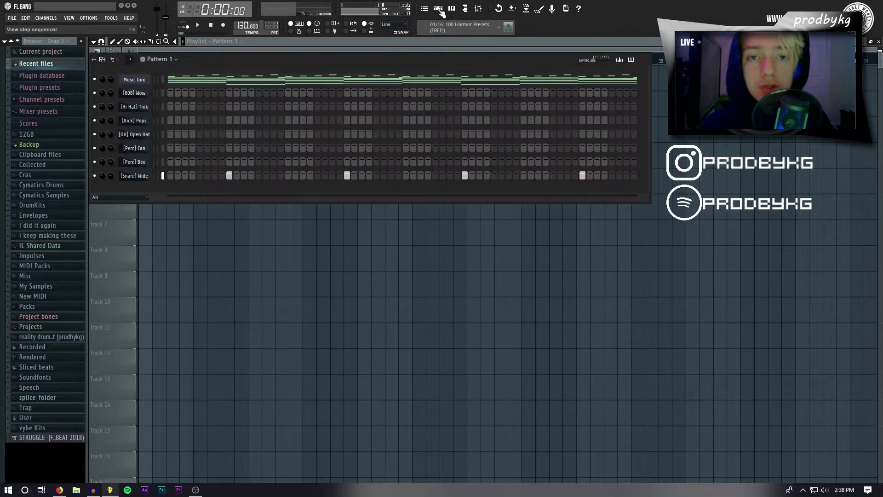
pyautogui.click(395, 41)
pyautogui.press('space')
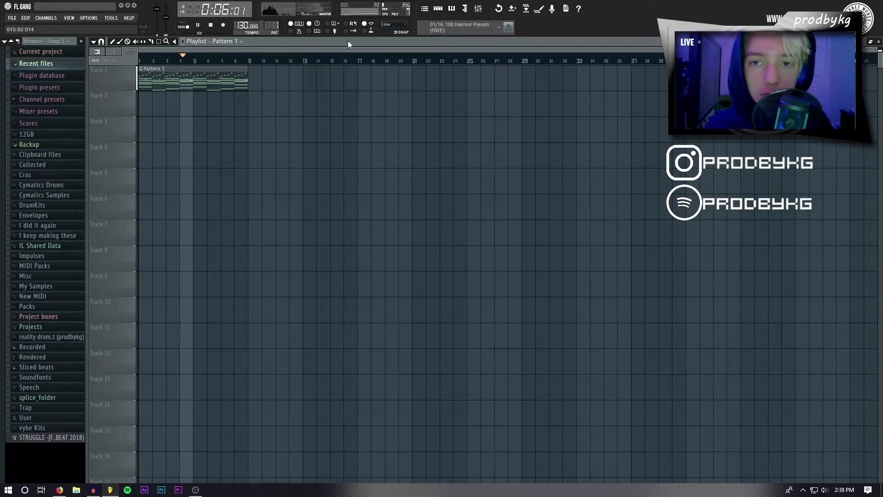
pyautogui.press('space')
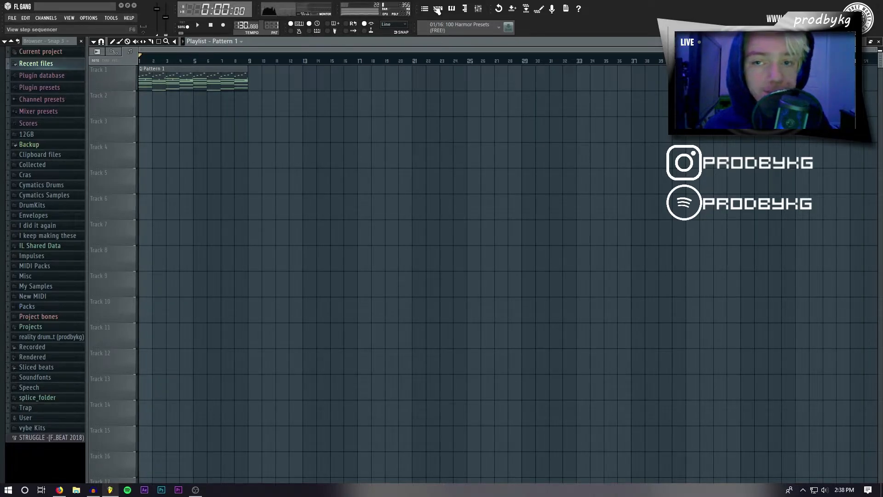
# Step: Fill the [Hi Hat] Tink channel with a hit on every 2 steps
pyautogui.click(438, 9)
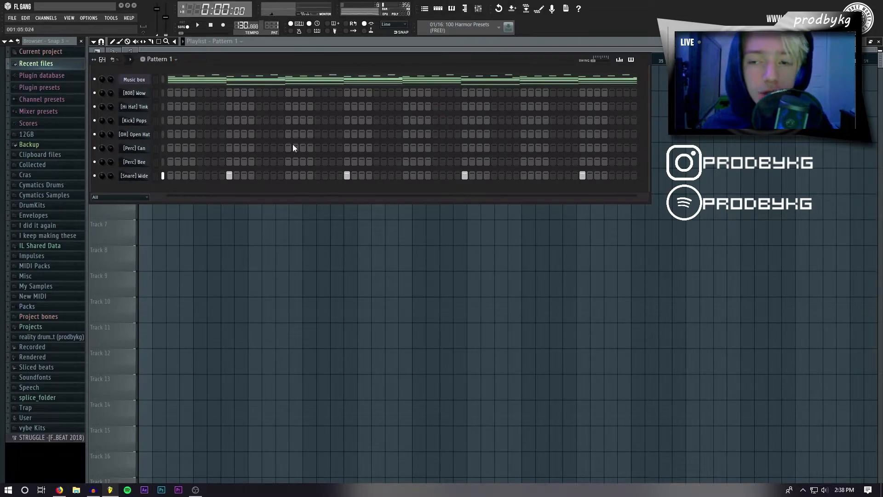
pyautogui.rightClick(140, 107)
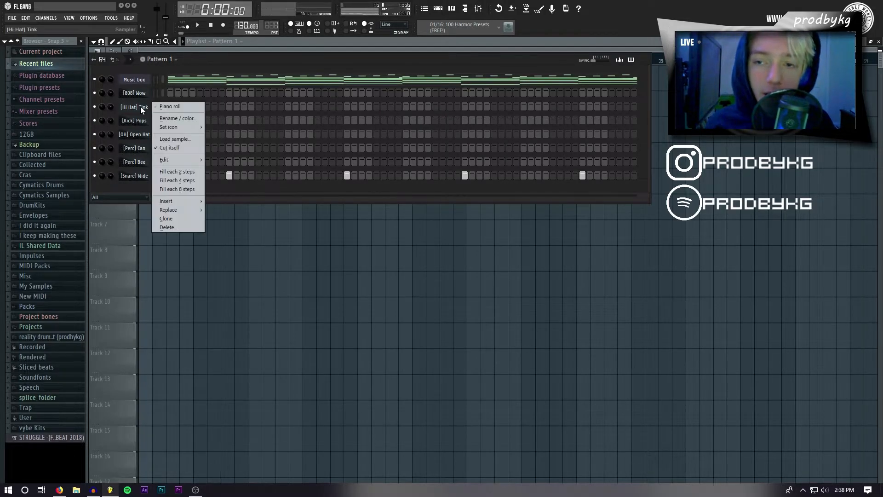
pyautogui.click(175, 171)
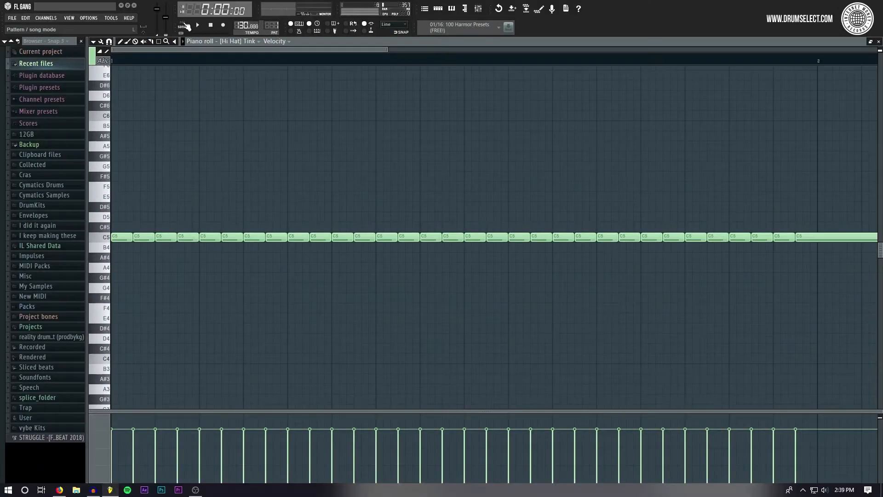
# Step: Chop the two C5 hi-hat notes of beat 3 into a fast eight-note roll and play it back
pyautogui.press('space')
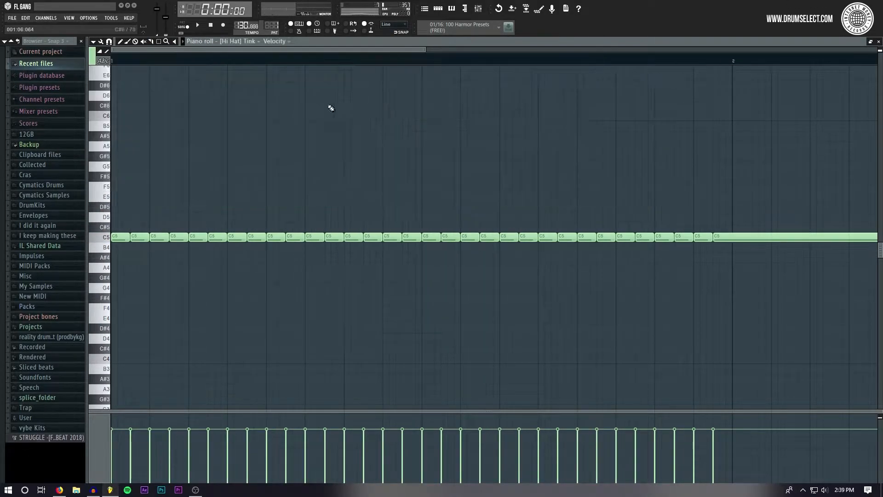
pyautogui.press('space')
pyautogui.press('space')
pyautogui.press('space')
pyautogui.press('space')
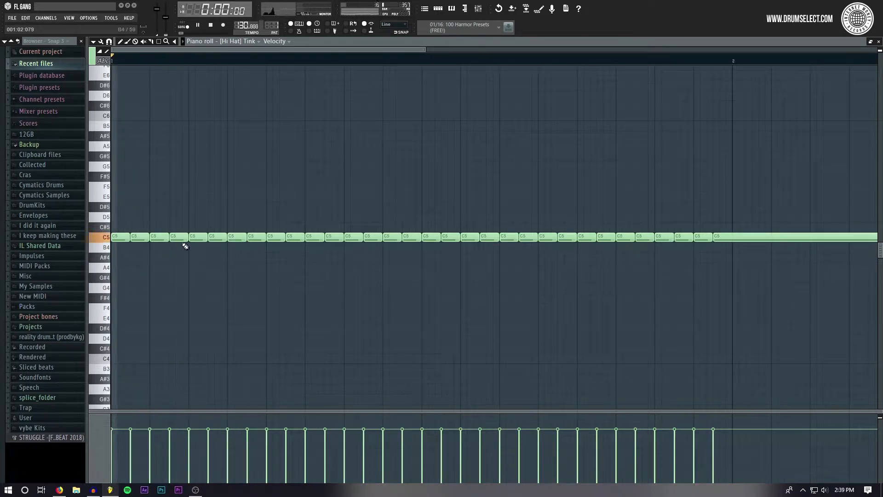
pyautogui.moveTo(191, 229); pyautogui.dragTo(214, 242)
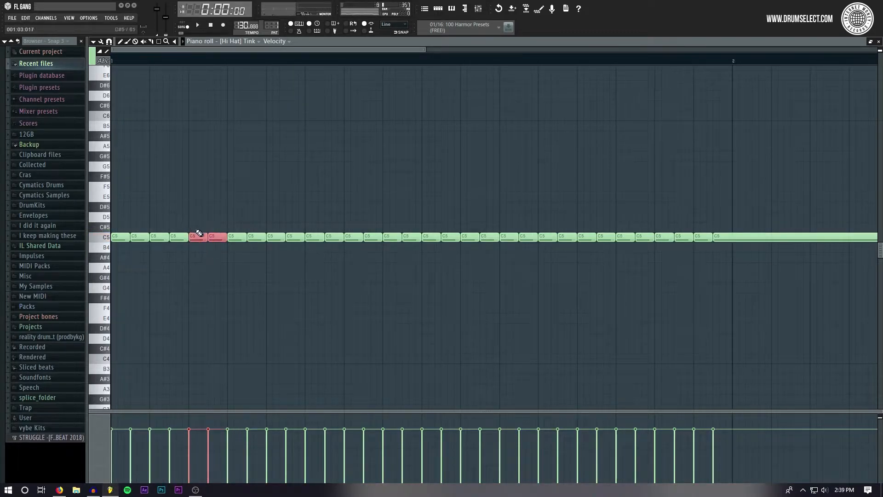
pyautogui.hotkey('alt', 'u')
pyautogui.click(486, 290)
pyautogui.press('space')
pyautogui.scroll(-3, 203, 248)
pyautogui.press('space')
pyautogui.press('space')
pyautogui.scroll(2, 196, 247)
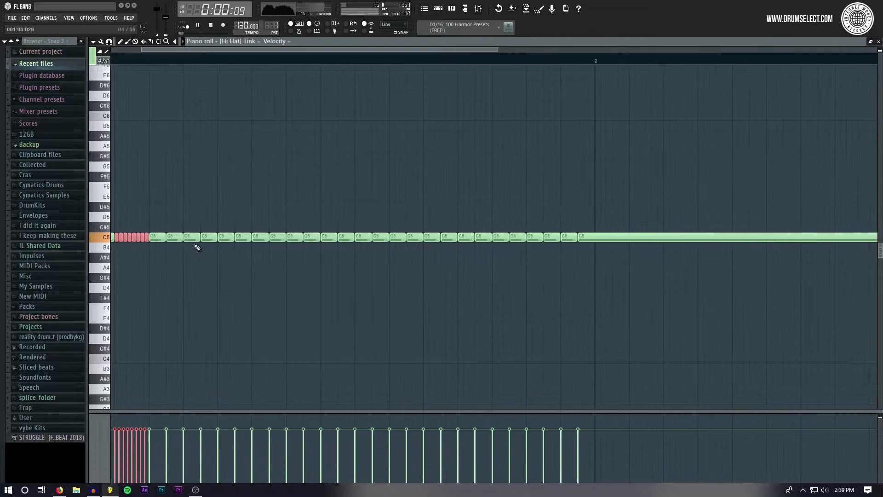
pyautogui.press('space')
# Step: Delete the C5 hi-hat note directly after the roll at the start of beat 4, keeping the C5 notes that follow
pyautogui.rightClick(157, 238)
pyautogui.rightClick(174, 238)
pyautogui.rightClick(190, 238)
pyautogui.hotkey('ctrl', 'z')
pyautogui.click(169, 238)
pyautogui.scroll(2, 168, 239)
pyautogui.click(208, 238)
pyautogui.rightClick(173, 238)
pyautogui.click(168, 238)
# Step: Replace the two C5 hi-hat notes of beat 7 with three one-step A#4 notes
pyautogui.scroll(-4, 166, 244)
pyautogui.press('space')
pyautogui.press('space')
pyautogui.scroll(2, 203, 247)
pyautogui.moveTo(252, 237); pyautogui.dragTo(260, 258)
pyautogui.click(279, 259)
pyautogui.rightClick(276, 257)
pyautogui.keyDown('ctrl'); pyautogui.click(254, 259); pyautogui.keyUp('ctrl')
pyautogui.hotkey('ctrl', 'b')
pyautogui.hotkey('ctrl', 'b')
pyautogui.rightClick(280, 237)
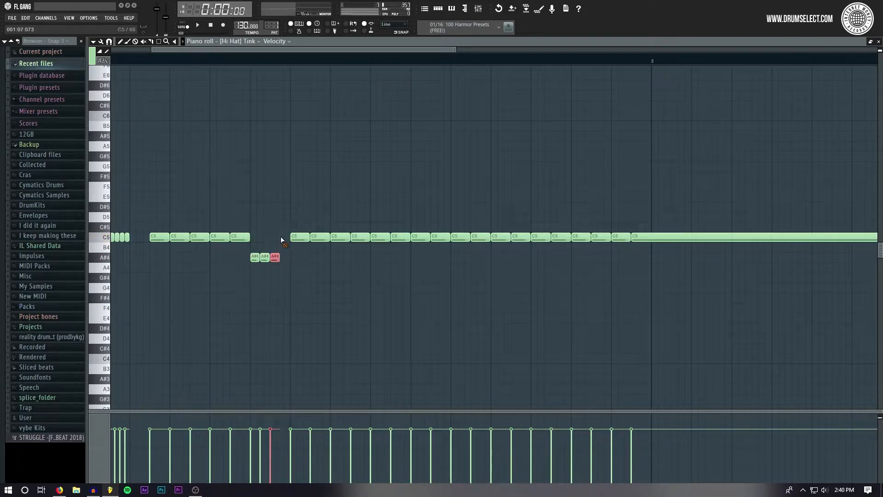
# Step: Replace the two C5 hi-hat notes of beat 8 with two one-step G#4 notes in its second half and listen
pyautogui.click(303, 278)
pyautogui.click(321, 278)
pyautogui.moveTo(305, 279)
pyautogui.mouseDown()
pyautogui.moveTo(325, 278)
pyautogui.moveTo(318, 277)
pyautogui.mouseUp()
pyautogui.press('space')
pyautogui.rightClick(320, 237)
pyautogui.rightClick(301, 237)
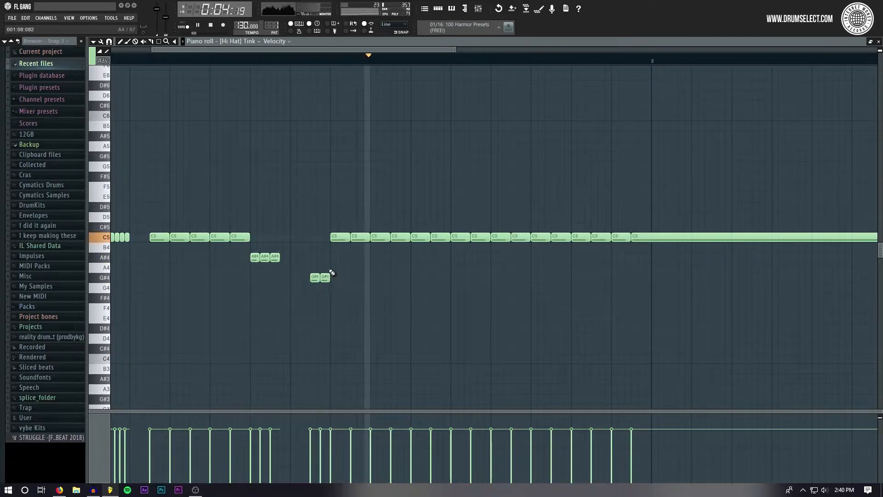
pyautogui.scroll(-3, 327, 272)
pyautogui.press('space')
# Step: Replace the two C5 hi-hat notes of beat 14 with four one-step D5 notes
pyautogui.scroll(3, 343, 253)
pyautogui.rightClick(294, 239)
pyautogui.rightClick(308, 241)
pyautogui.click(288, 217)
pyautogui.click(298, 217)
pyautogui.click(309, 219)
pyautogui.click(317, 218)
# Step: Shorten the C5 hi-hat notes around beats 15 and 16 and add four short B4 notes between them
pyautogui.moveTo(363, 240)
pyautogui.mouseDown()
pyautogui.moveTo(351, 239)
pyautogui.moveTo(371, 240)
pyautogui.mouseUp()
pyautogui.click(354, 247)
pyautogui.click(362, 248)
pyautogui.click(374, 247)
pyautogui.click(381, 247)
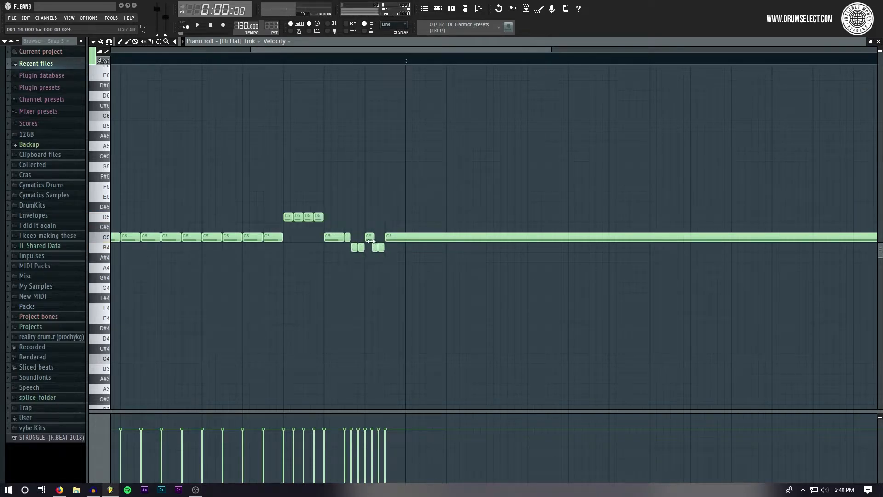
# Step: Apply quick legato to trim the final long C5 hi-hat note to the end of beat 16, and play it back
pyautogui.click(407, 229)
pyautogui.hotkey('ctrl', 'l')
pyautogui.rightClick(408, 228)
pyautogui.scroll(-3, 321, 283)
pyautogui.press('space')
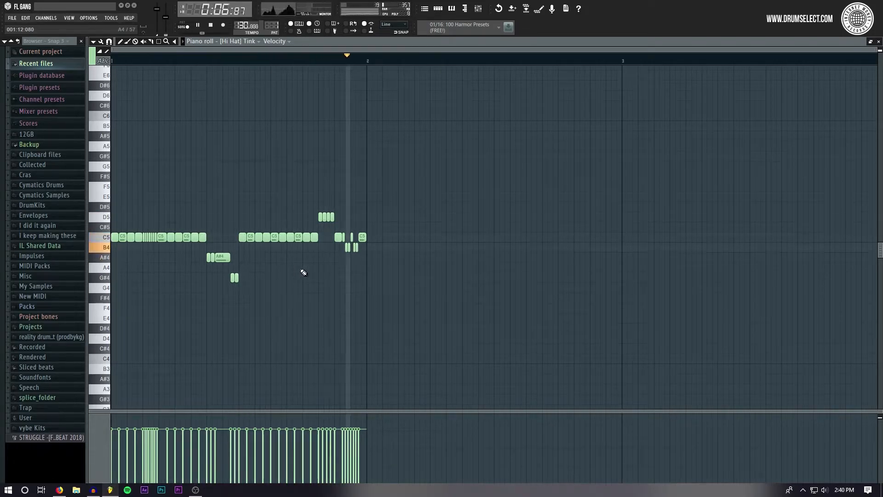
# Step: Turn the B4 hi-hat notes into one run of four and end beat 16 with six rapid C5 notes
pyautogui.scroll(5, 346, 251)
pyautogui.press('space')
pyautogui.moveTo(361, 256)
pyautogui.mouseDown()
pyautogui.moveTo(339, 249)
pyautogui.moveTo(363, 249)
pyautogui.moveTo(356, 249)
pyautogui.mouseUp()
pyautogui.rightClick(372, 237)
pyautogui.moveTo(414, 260); pyautogui.dragTo(412, 237)
pyautogui.hotkey('ctrl', 'b')
pyautogui.hotkey('ctrl', 'b')
pyautogui.hotkey('ctrl', 'b')
pyautogui.hotkey('ctrl', 'b')
pyautogui.hotkey('ctrl', 'b')
pyautogui.keyDown('ctrl'); pyautogui.click(427, 258); pyautogui.keyUp('ctrl')
pyautogui.press('space')
pyautogui.scroll(-4, 426, 268)
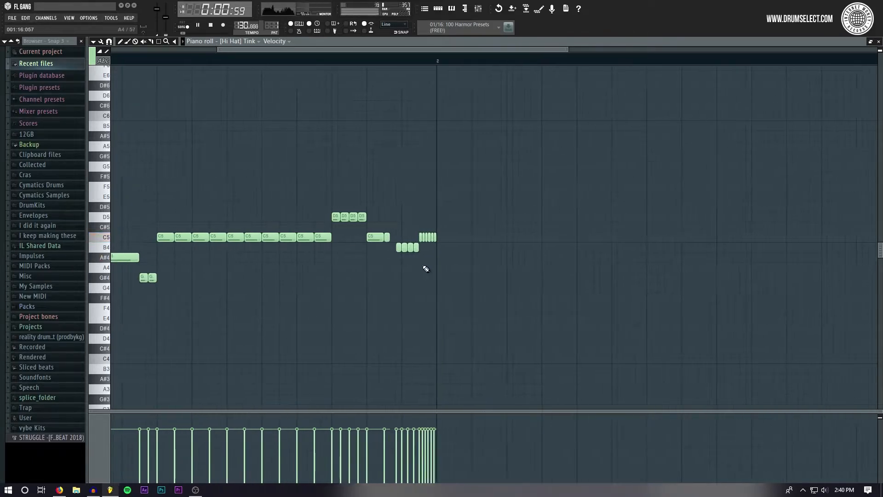
pyautogui.scroll(-2, 426, 269)
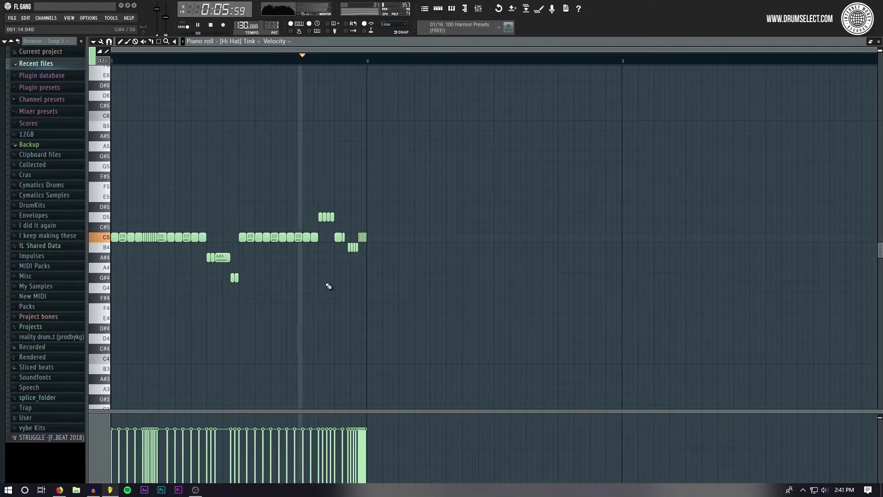
# Step: Move the four B4 notes earlier so they follow directly after the short C5 in beat 15, and listen
pyautogui.scroll(3, 357, 263)
pyautogui.moveTo(389, 249); pyautogui.dragTo(380, 249)
pyautogui.moveTo(406, 249); pyautogui.dragTo(376, 249)
pyautogui.moveTo(401, 248)
pyautogui.mouseDown()
pyautogui.moveTo(392, 249)
pyautogui.moveTo(410, 249)
pyautogui.mouseUp()
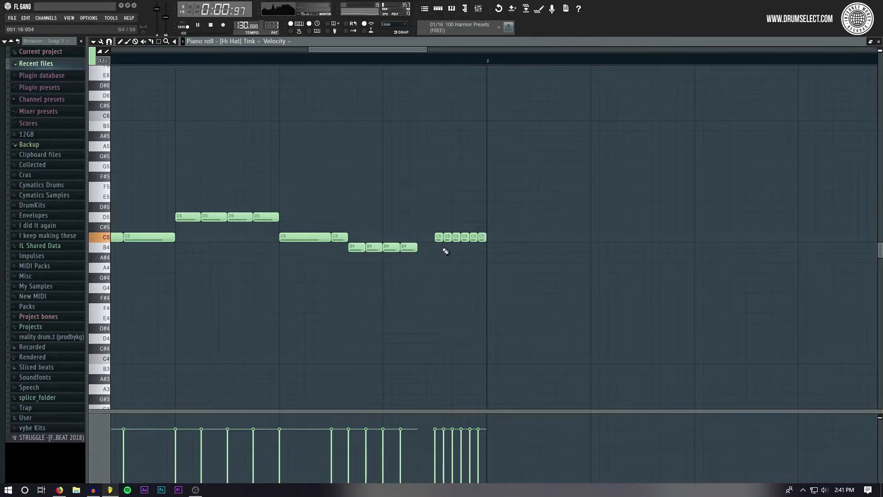
pyautogui.scroll(-5, 429, 253)
pyautogui.scroll(2, 396, 263)
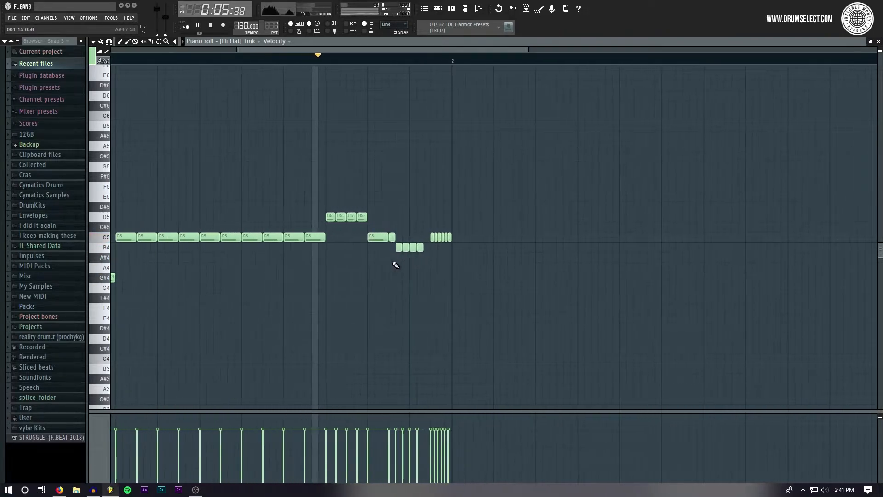
# Step: Add a fifth short B4 note to the run and delete the six rapid C5 notes after it
pyautogui.scroll(3, 423, 251)
pyautogui.click(433, 249)
pyautogui.rightClick(447, 237)
pyautogui.press('space')
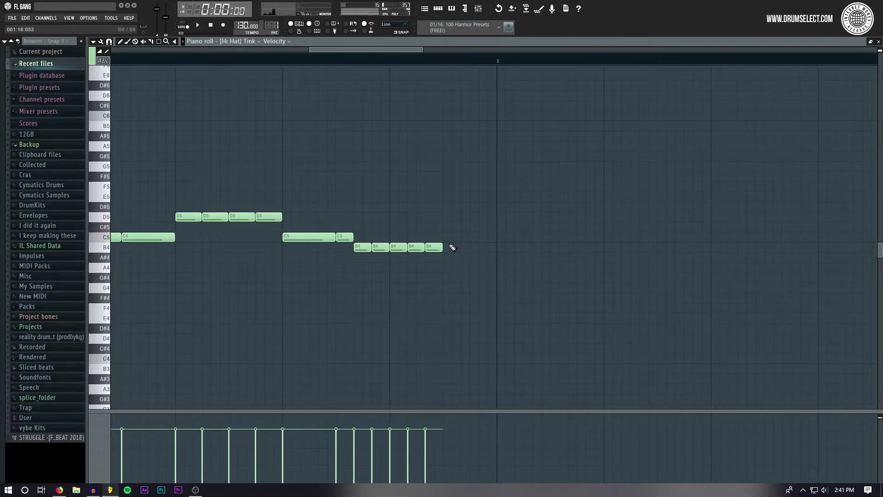
# Step: Fill the remaining end of beat 16 with two one-step B4 hi-hat notes
pyautogui.click(457, 237)
pyautogui.click(481, 237)
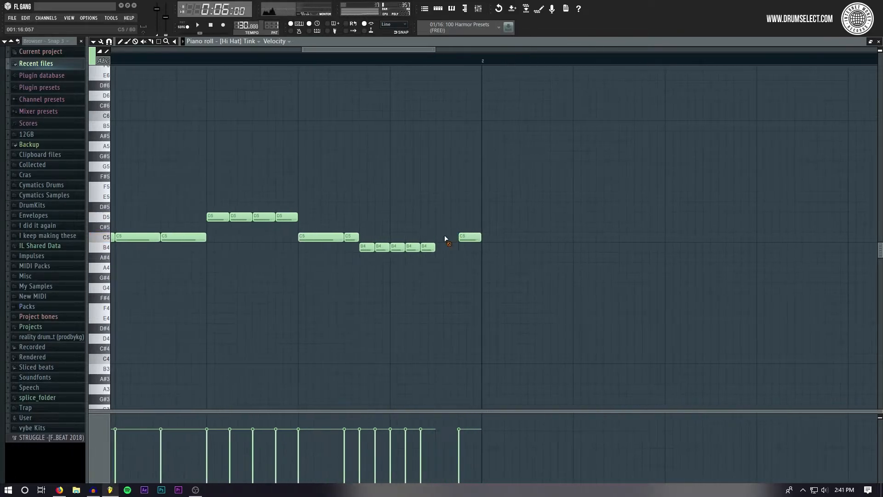
pyautogui.click(442, 247)
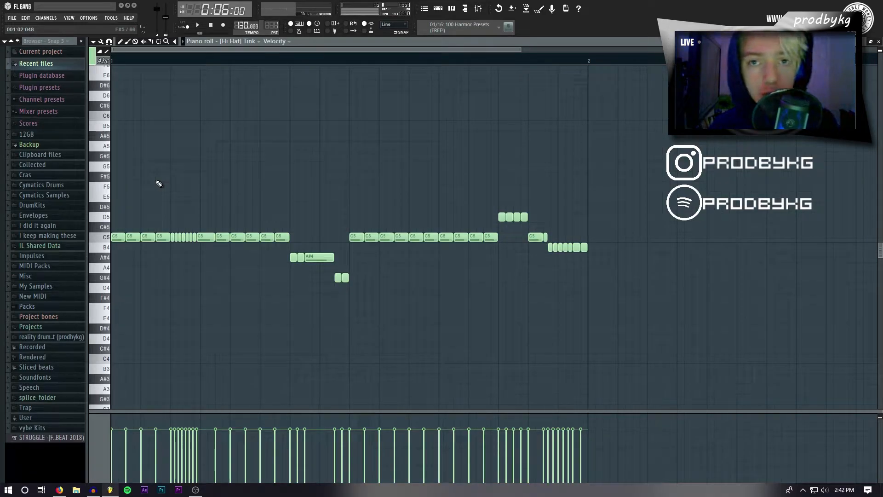
# Step: Check the fill options of the [Hi Hat] Tink channel and examine the chopped C5 roll in its piano roll
pyautogui.click(438, 9)
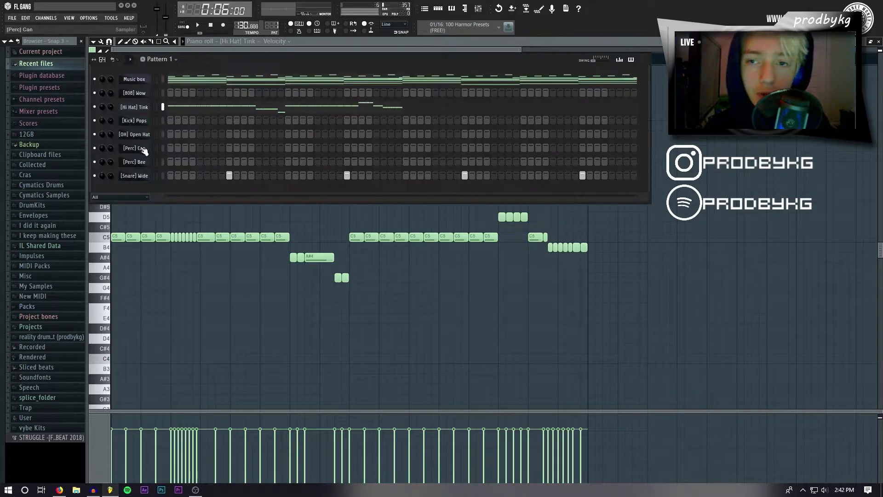
pyautogui.rightClick(125, 110)
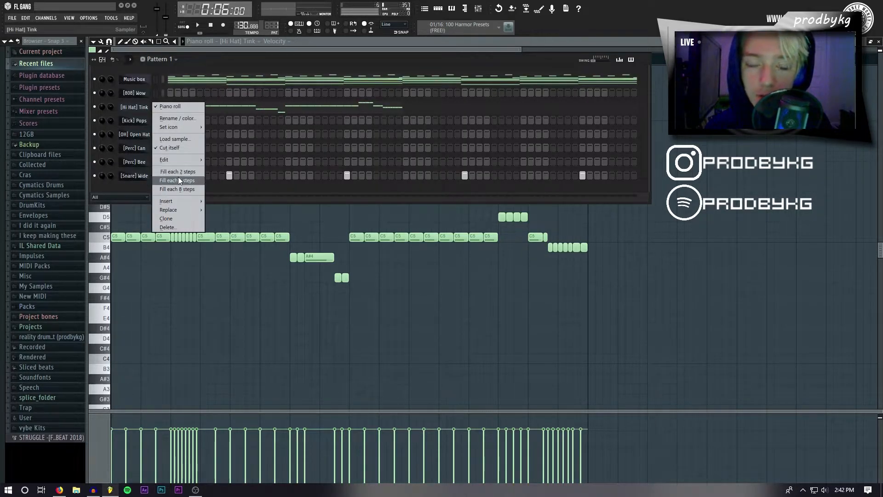
pyautogui.click(425, 45)
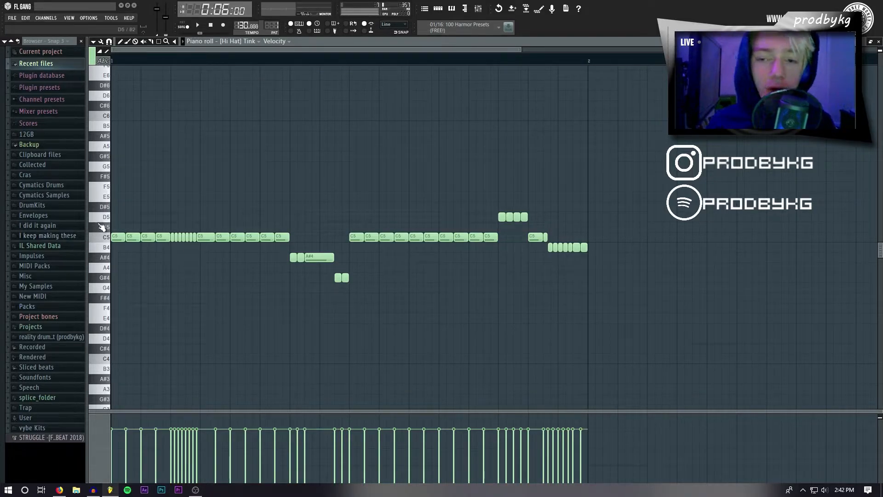
pyautogui.keyDown('ctrl'); pyautogui.scroll(3, 162, 262); pyautogui.keyUp('ctrl')
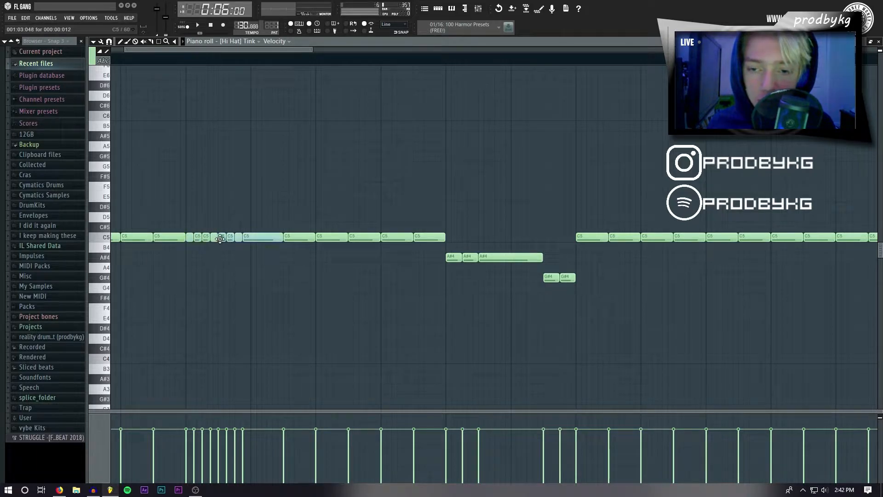
pyautogui.moveTo(239, 272); pyautogui.dragTo(190, 232)
pyautogui.click(244, 279)
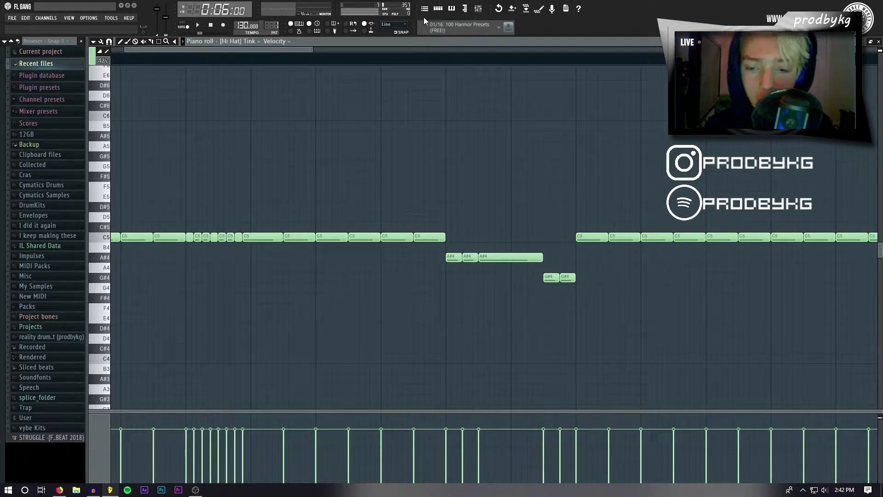
# Step: Try chopping the last C5 note before the A#4 notes with an adjusted time multiplier, and discard the result
pyautogui.click(424, 237)
pyautogui.hotkey('alt', 'u')
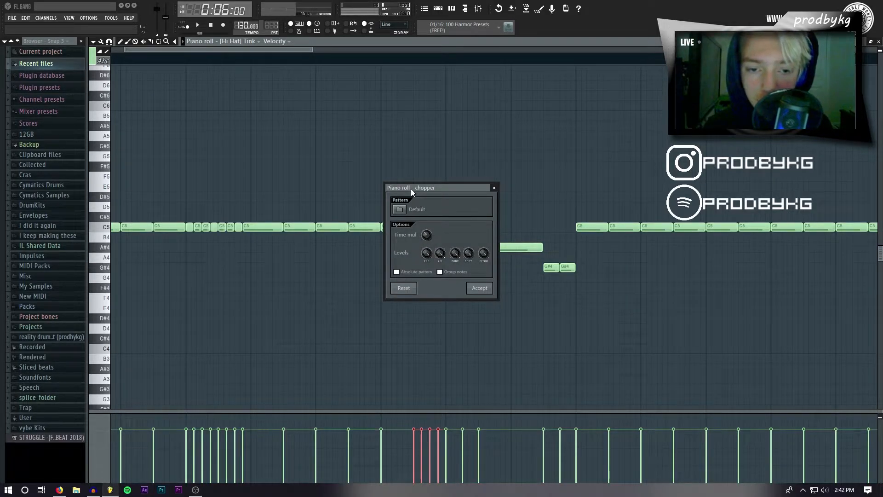
pyautogui.moveTo(411, 192); pyautogui.dragTo(532, 166)
pyautogui.moveTo(549, 207); pyautogui.dragTo(548, 247)
pyautogui.click(525, 264)
pyautogui.click(615, 163)
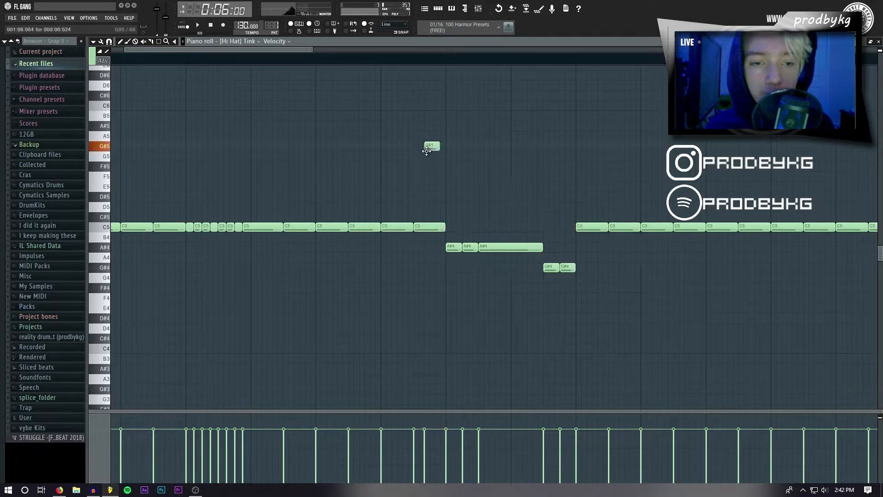
pyautogui.scroll(-3, 438, 193)
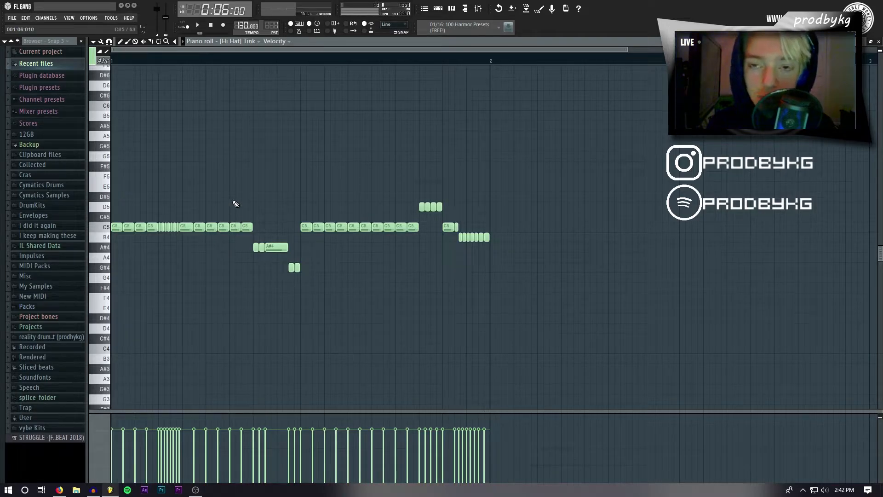
# Step: Show the playlist and channel rack, place [Kick] Pops hits on steps 1, 21 and 27, and play the pattern
pyautogui.click(426, 9)
pyautogui.click(439, 9)
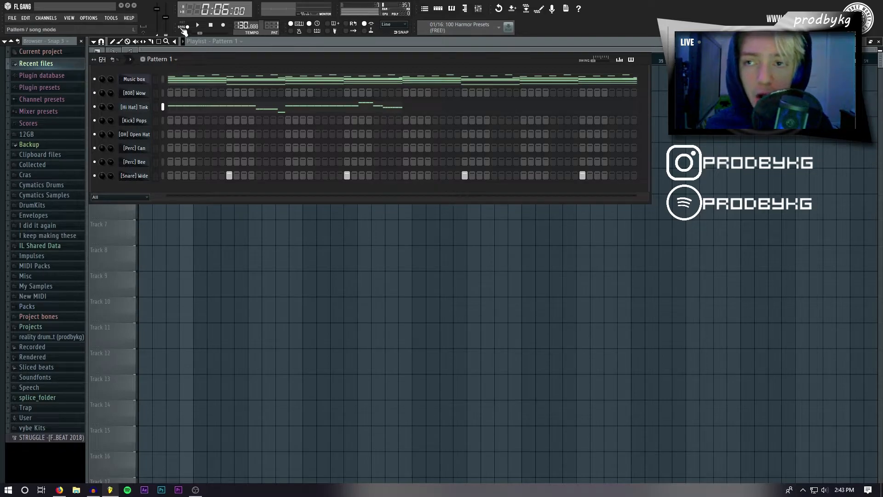
pyautogui.click(169, 120)
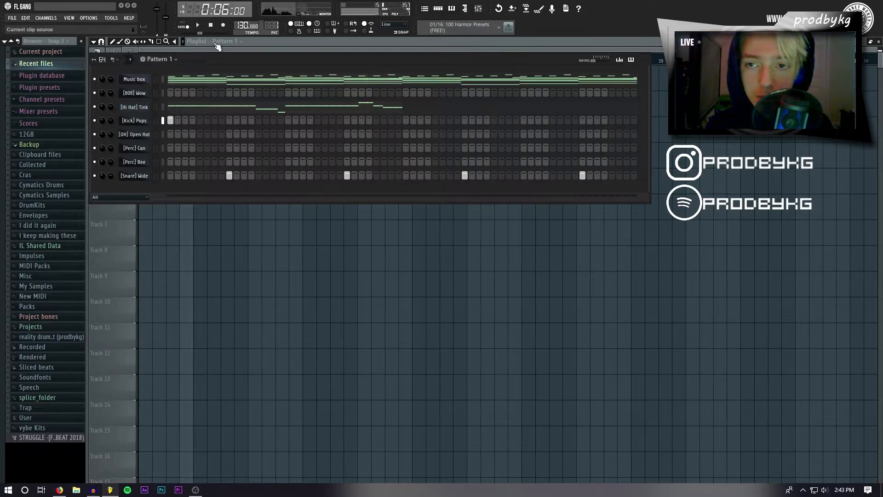
pyautogui.press('space')
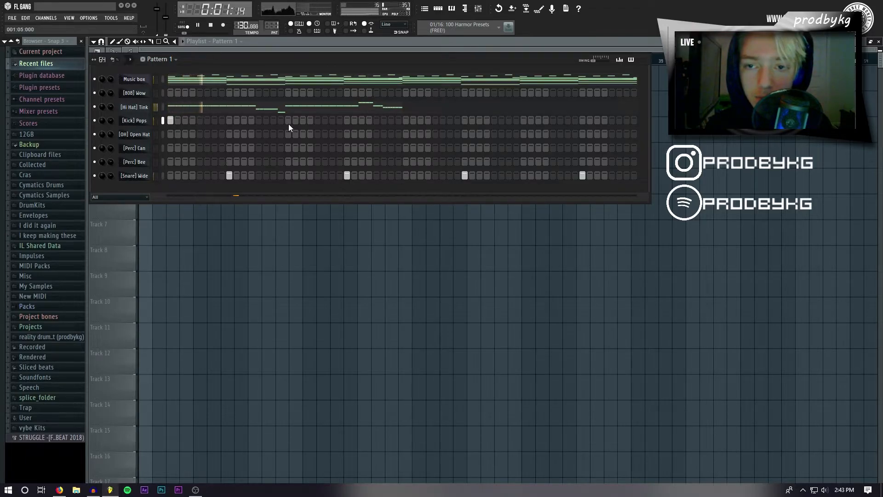
pyautogui.click(318, 121)
pyautogui.click(369, 121)
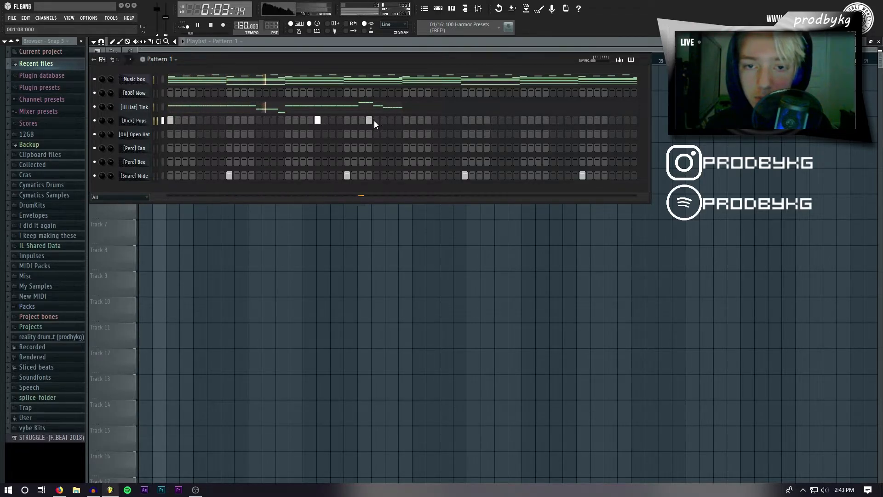
pyautogui.press('space')
pyautogui.click(362, 120)
pyautogui.press('space')
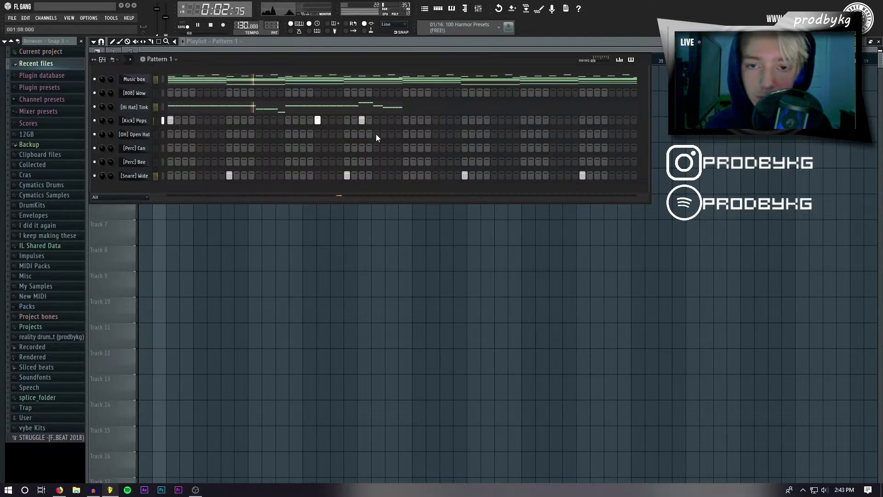
# Step: Add [Kick] Pops hits on steps 31 and 33, clearing the extra trial hits around them
pyautogui.click(413, 121)
pyautogui.click(406, 120)
pyautogui.click(398, 120)
pyautogui.click(391, 121)
pyautogui.rightClick(413, 122)
pyautogui.click(399, 122)
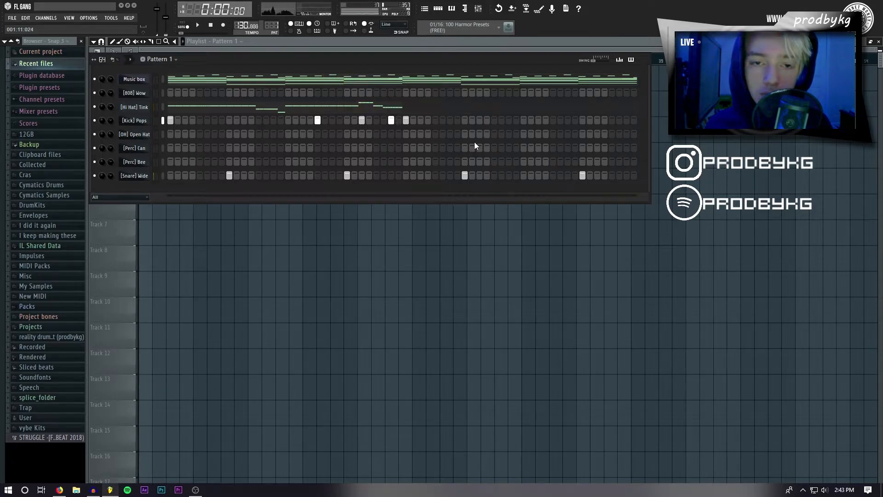
# Step: Fill in the early part of the kick pattern with [Kick] Pops hits on steps 11, 13, 14 and 15
pyautogui.click(259, 121)
pyautogui.click(244, 120)
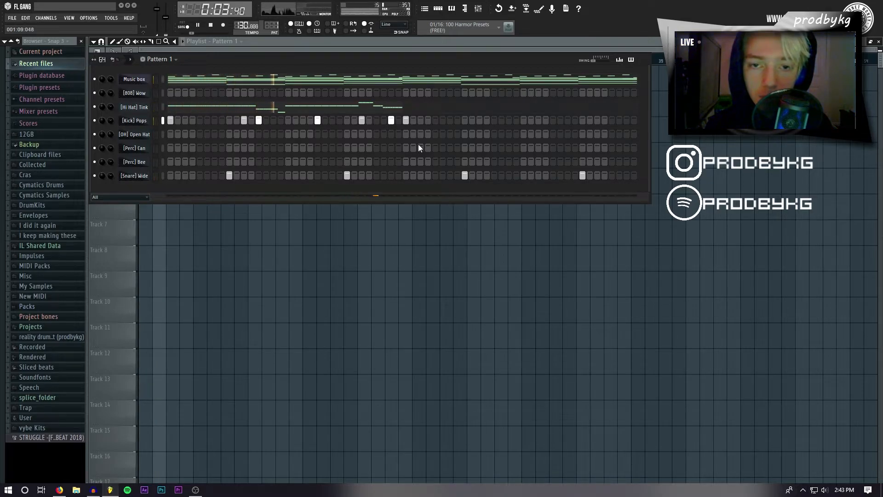
pyautogui.press('space')
pyautogui.press('space')
pyautogui.click(266, 121)
pyautogui.click(274, 120)
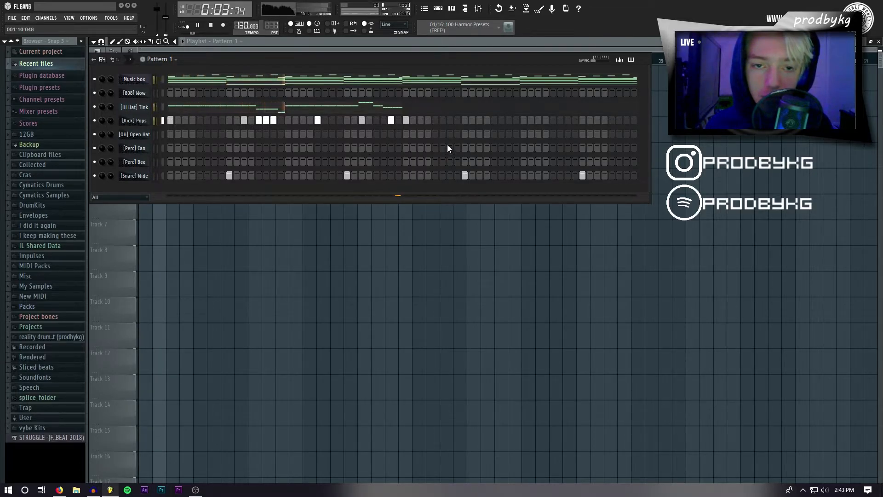
# Step: Extend the kick pattern into the second half with [Kick] Pops hits on steps 45, 53, 59, 61, 62 and 63
pyautogui.click(494, 120)
pyautogui.click(553, 120)
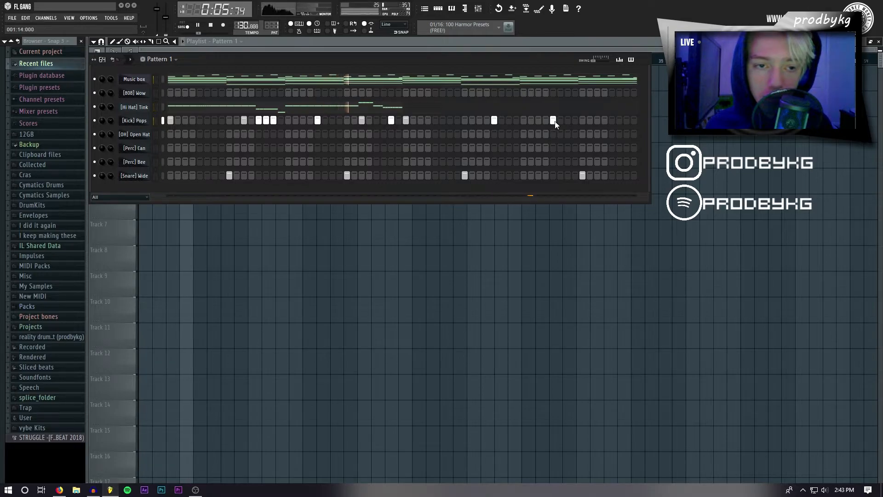
pyautogui.click(597, 121)
pyautogui.click(612, 121)
pyautogui.click(612, 121)
pyautogui.click(612, 121)
pyautogui.click(619, 120)
pyautogui.press('space')
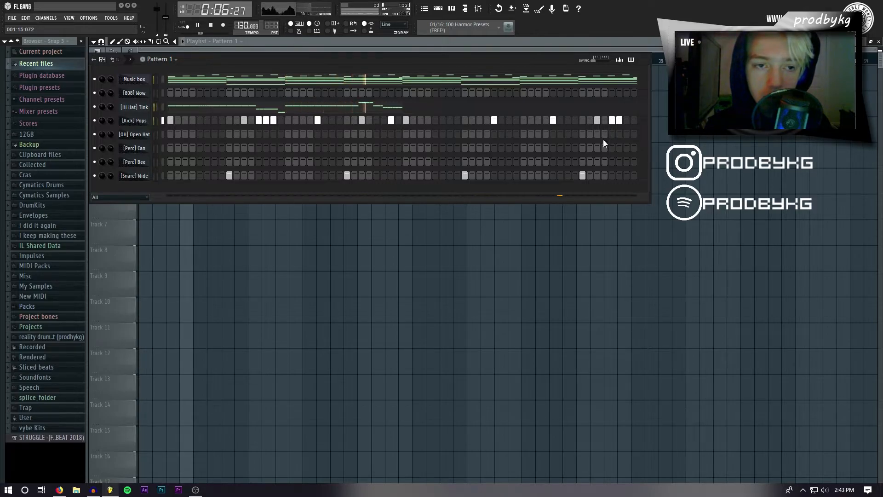
pyautogui.press('space')
pyautogui.click(626, 120)
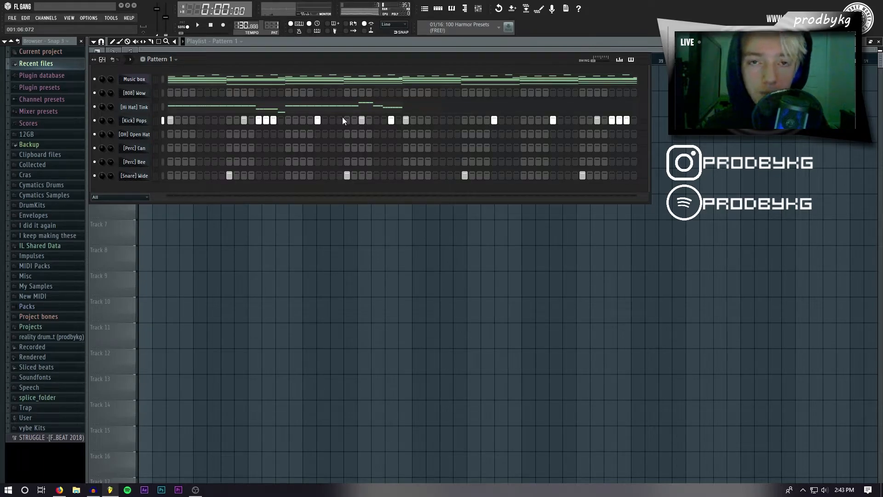
# Step: Remove the Fruity Limiter effect from the Master mixer track and return to the playlist
pyautogui.click(479, 9)
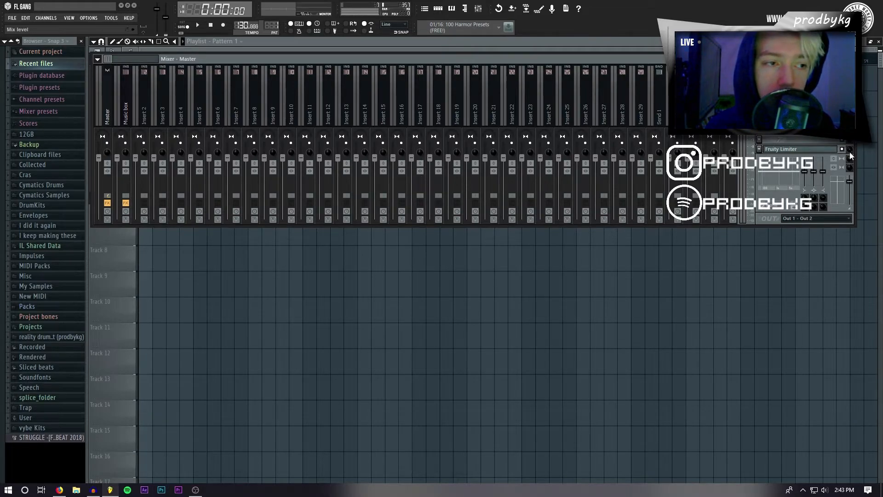
pyautogui.click(760, 150)
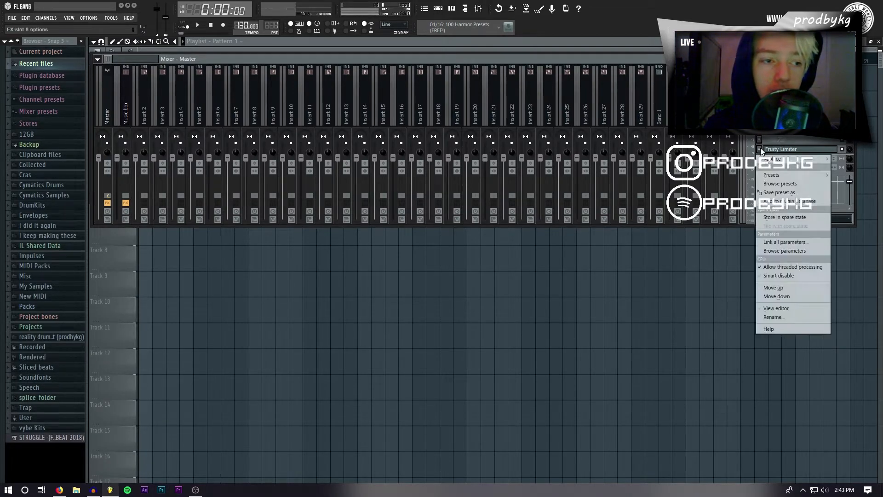
pyautogui.moveTo(764, 165)
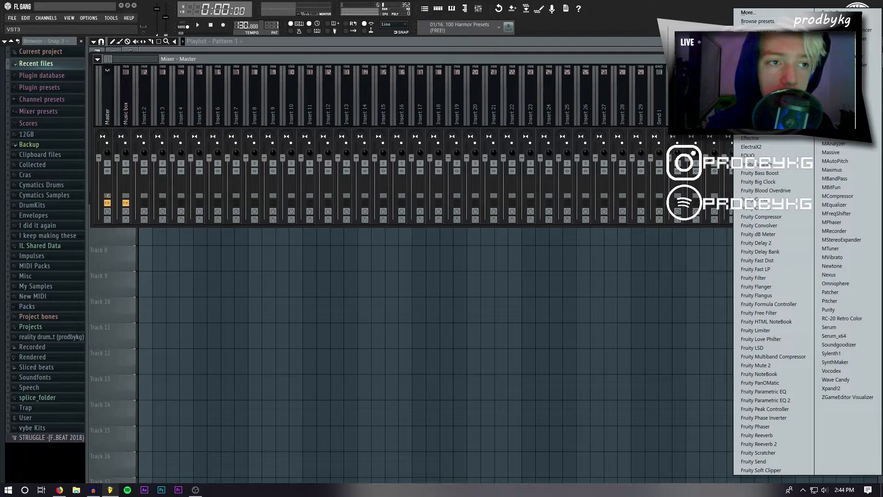
pyautogui.click(754, 30)
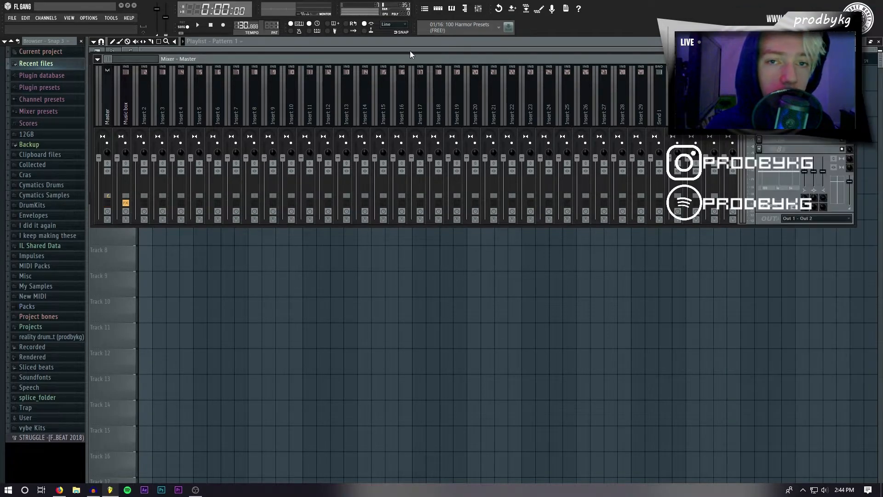
pyautogui.click(364, 45)
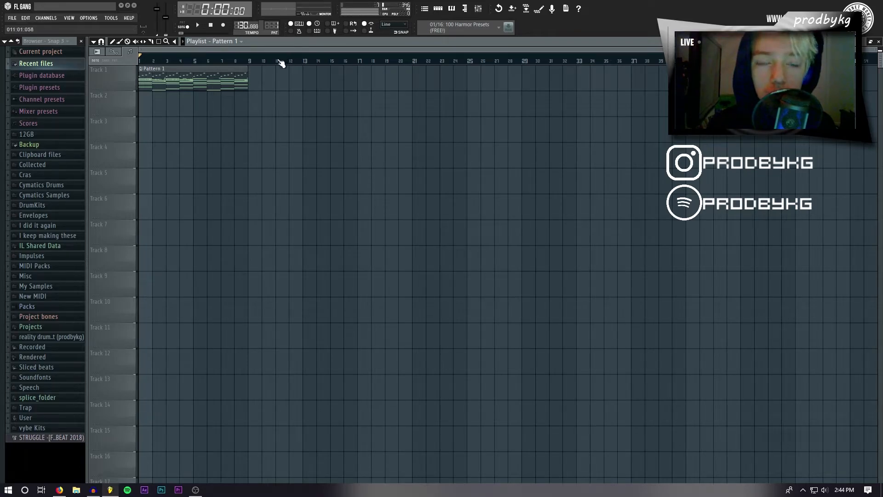
# Step: Play back the pattern with the finished kicks and audition the [OH] Open Hat and [Perc] Bee sounds
pyautogui.press('space')
pyautogui.click(439, 8)
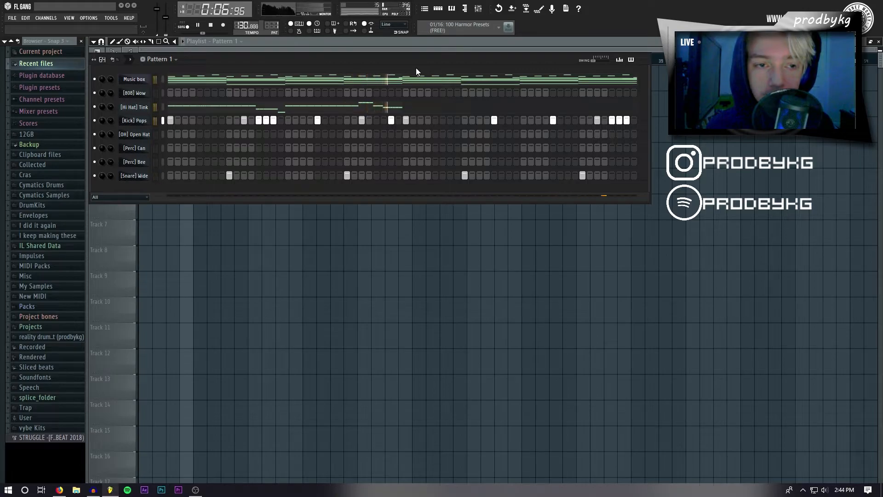
pyautogui.press('space')
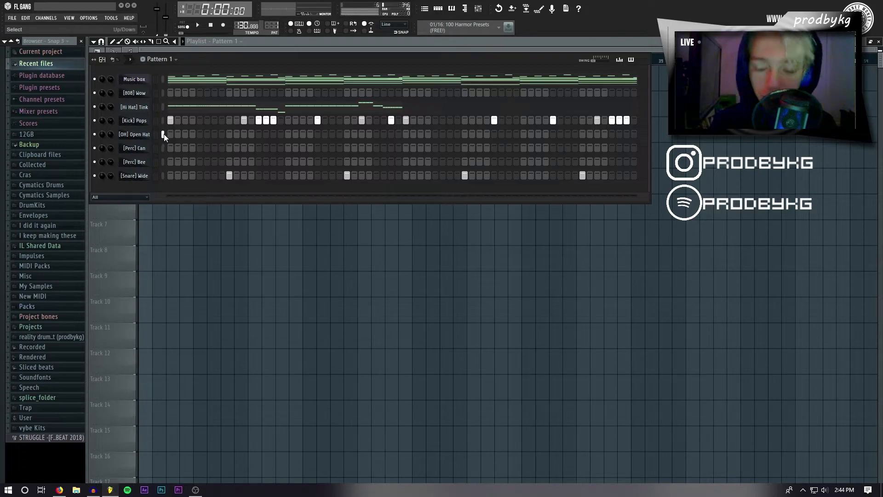
pyautogui.press('q')
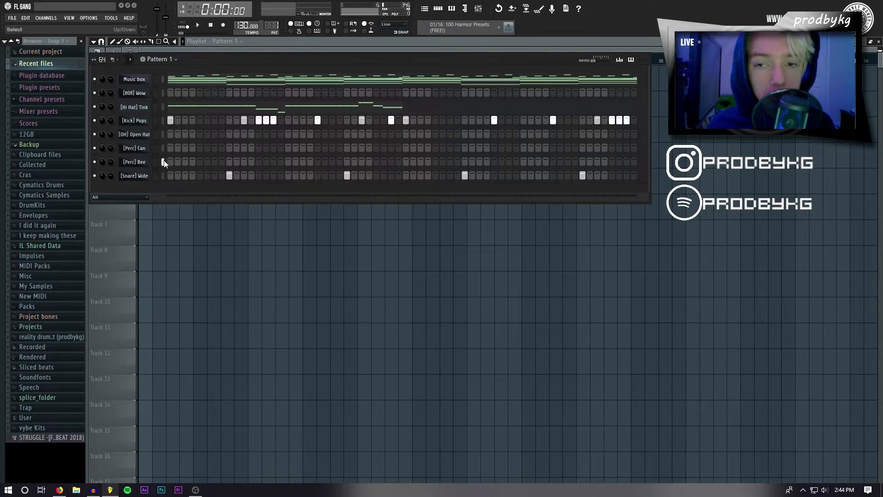
pyautogui.press('q')
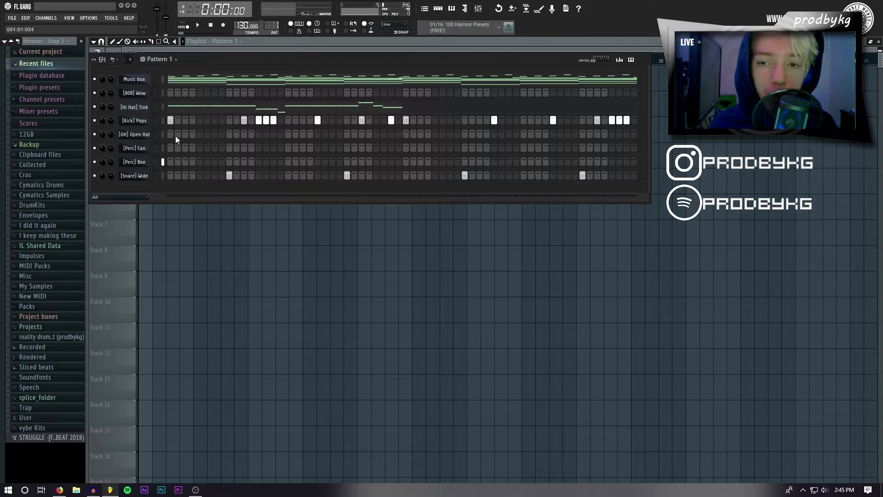
# Step: Place [OH] Open Hat hits on steps 5 and 37 and set the sample's precomputed fade-out to 100%
pyautogui.click(200, 134)
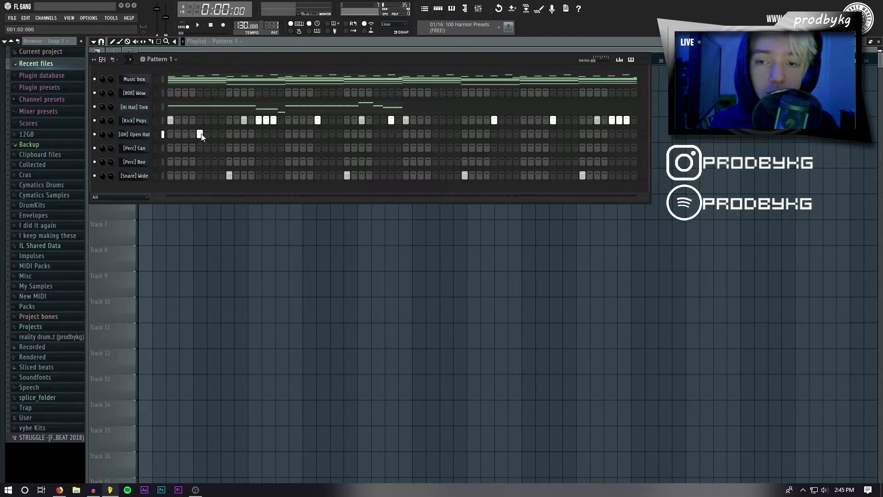
pyautogui.click(436, 134)
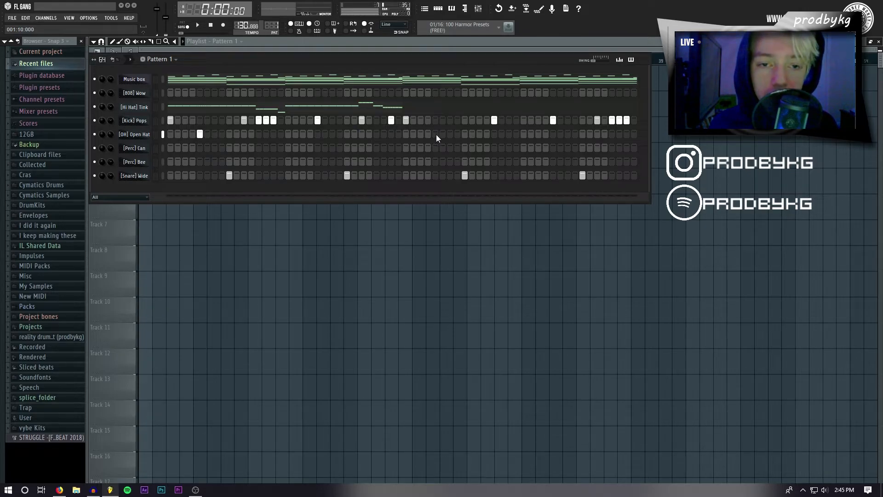
pyautogui.click(144, 135)
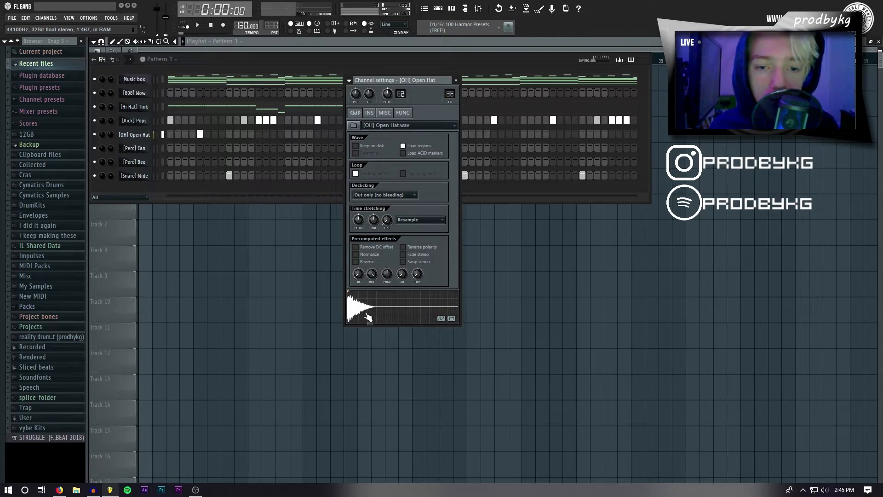
pyautogui.moveTo(372, 275); pyautogui.dragTo(372, 268)
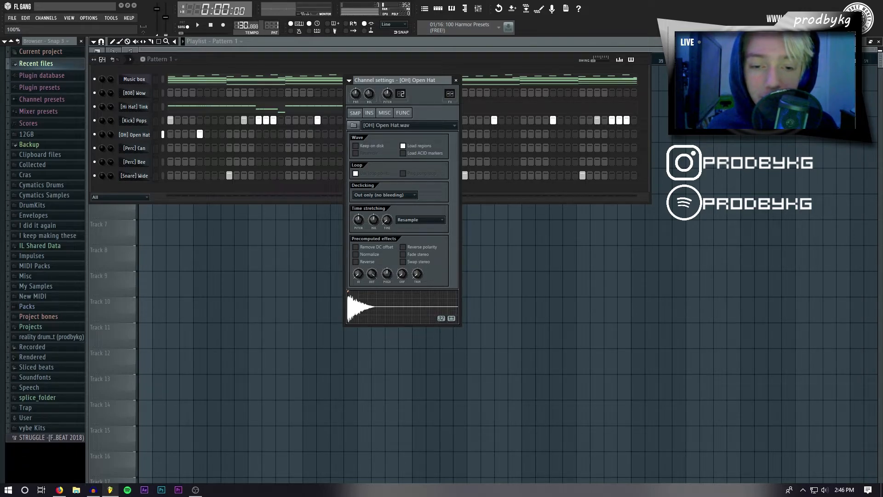
pyautogui.moveTo(372, 272); pyautogui.dragTo(372, 290)
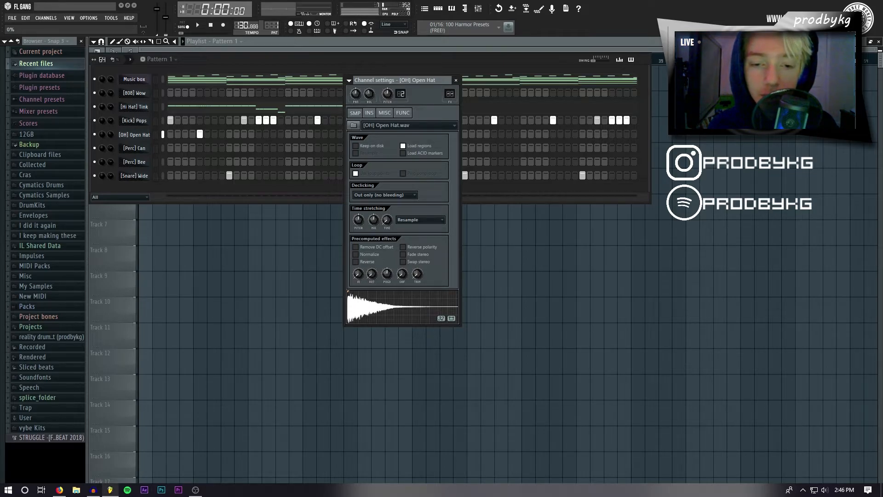
pyautogui.moveTo(371, 275); pyautogui.dragTo(371, 246)
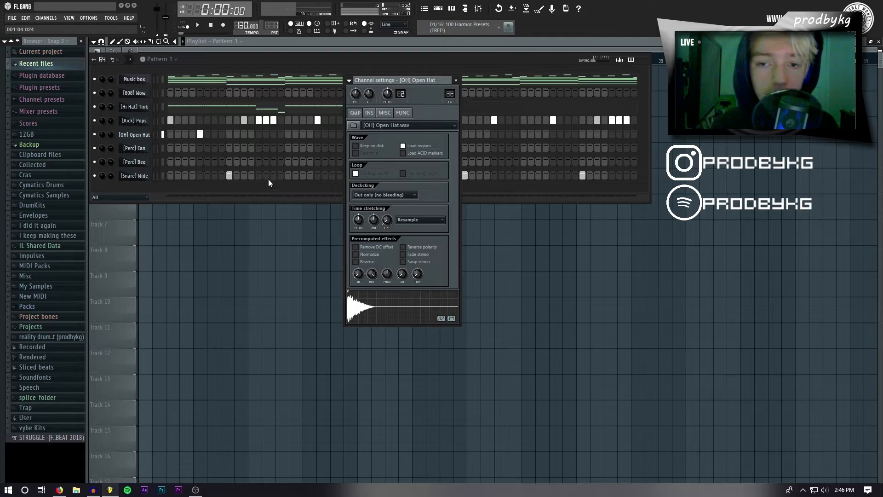
pyautogui.click(268, 190)
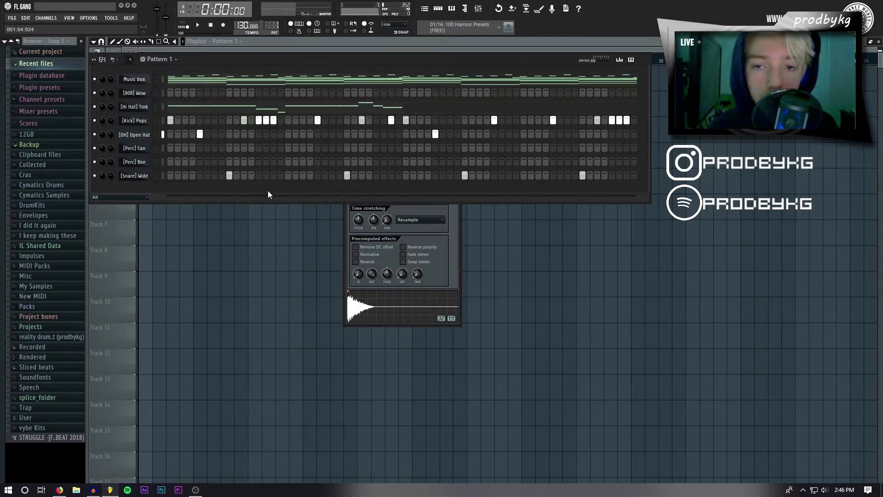
# Step: Play back the pattern to hear the open hats together with the kicks and hi-hats
pyautogui.click(199, 134)
pyautogui.press('space')
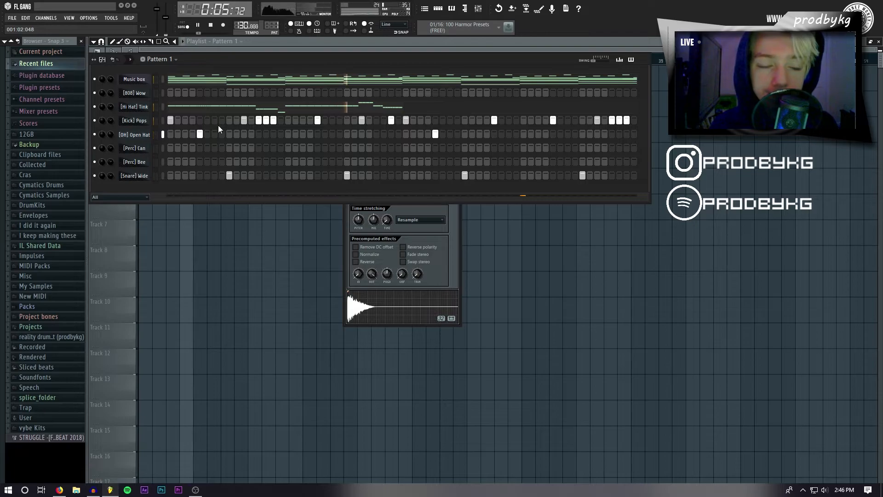
pyautogui.press('space')
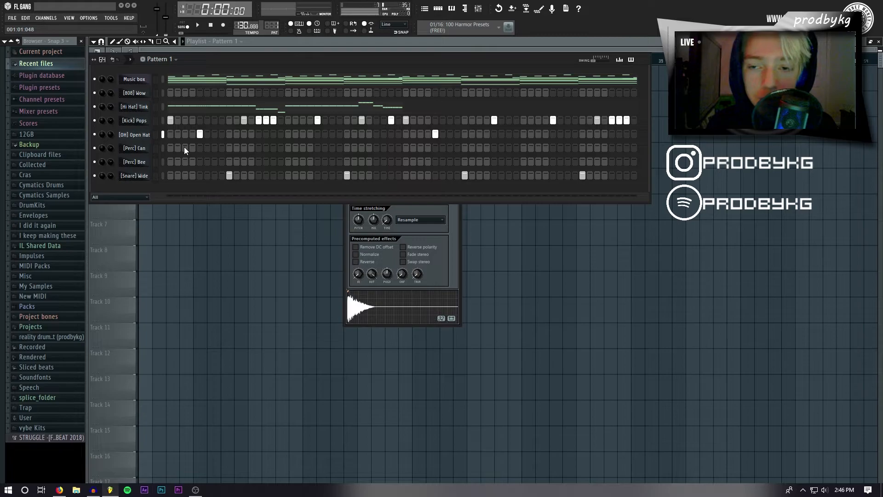
# Step: Add [Perc] Can hits on steps 3 and 35 and [Perc] Bee hits on steps 15, 19, 47 and 51, checking by playback
pyautogui.press('space')
pyautogui.press('space')
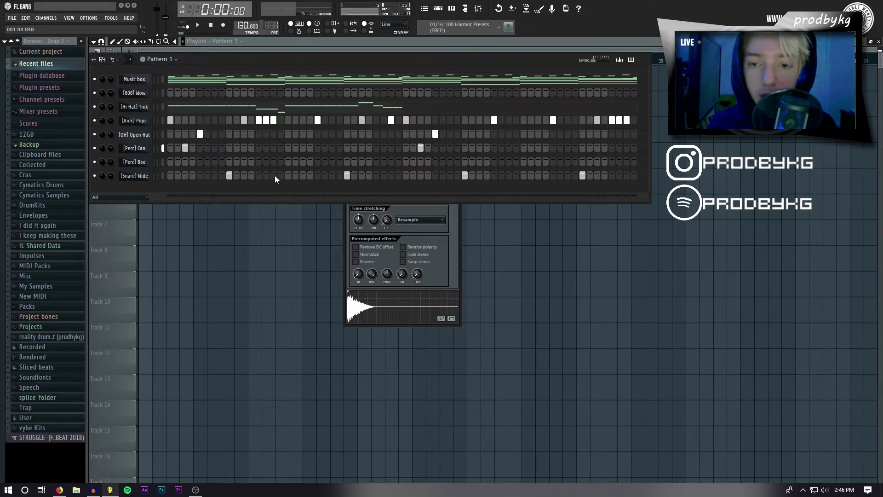
pyautogui.click(274, 162)
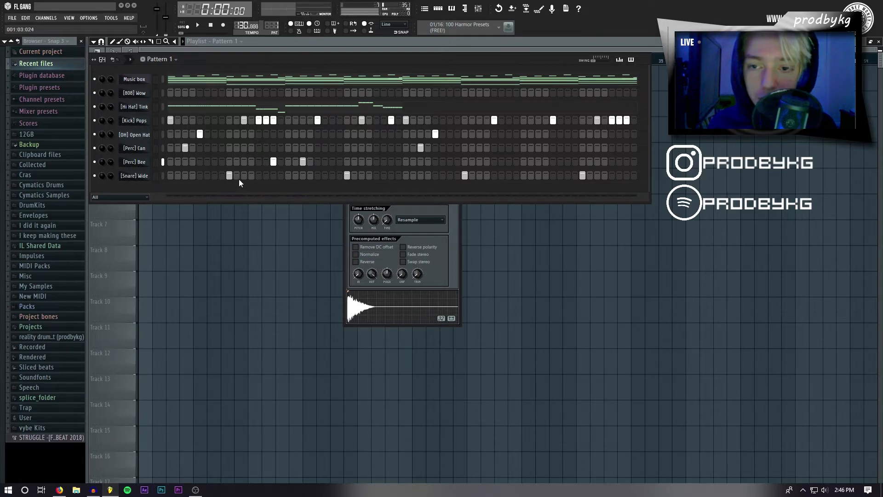
pyautogui.click(508, 162)
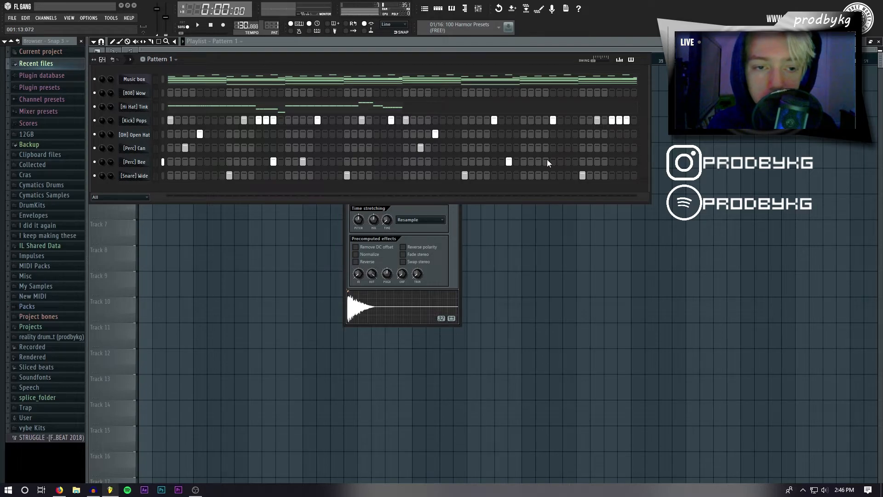
pyautogui.press('space')
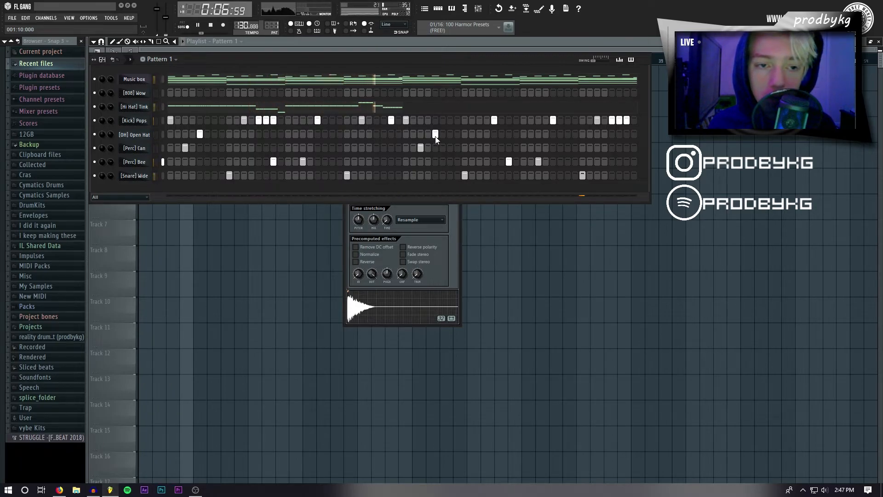
pyautogui.press('space')
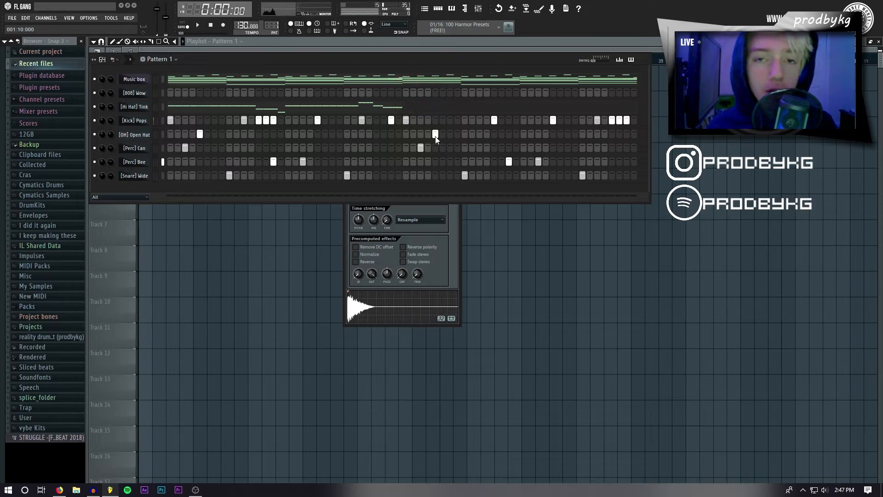
pyautogui.click(453, 44)
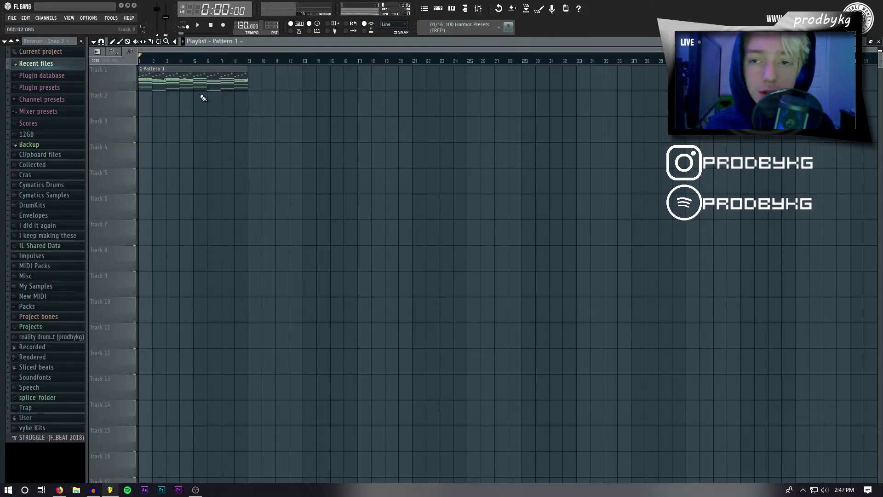
# Step: Check the channel rack and play back the pattern clip in the playlist to hear the whole drum arrangement
pyautogui.click(439, 10)
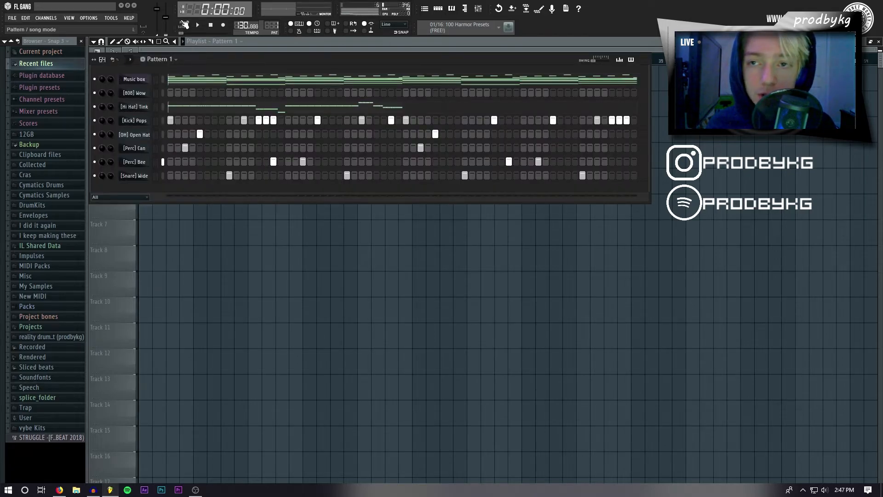
pyautogui.click(266, 41)
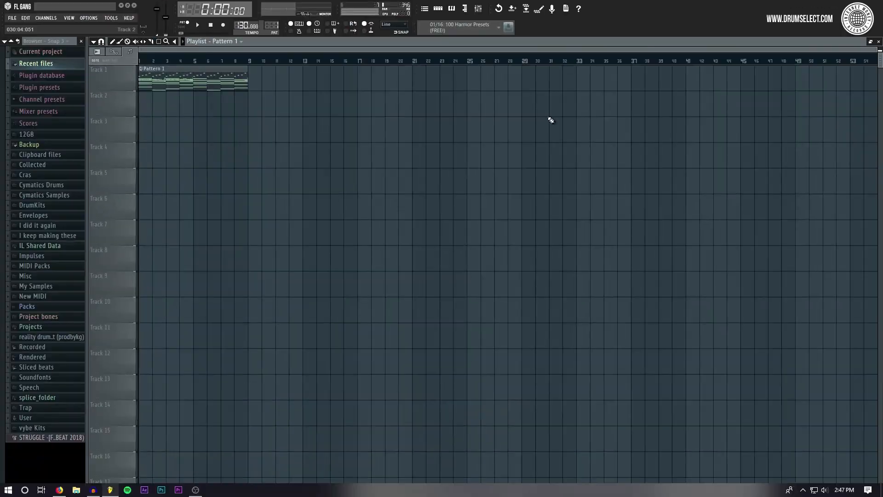
pyautogui.press('space')
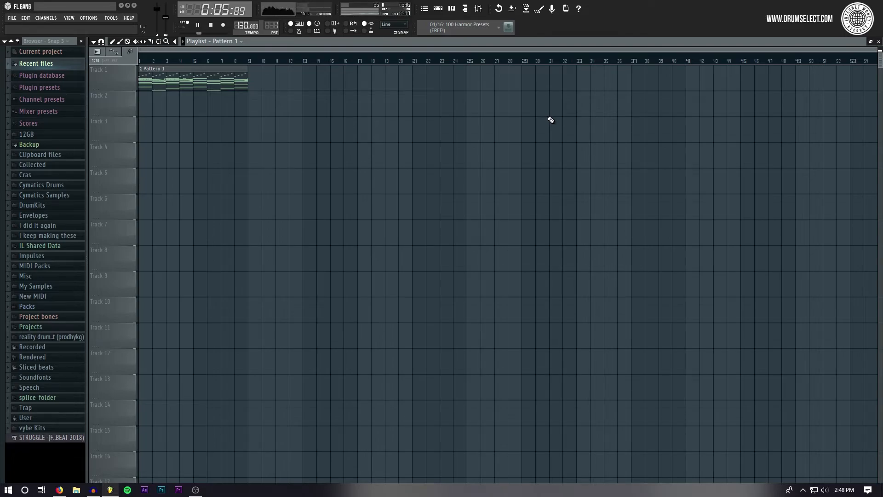
pyautogui.press('space')
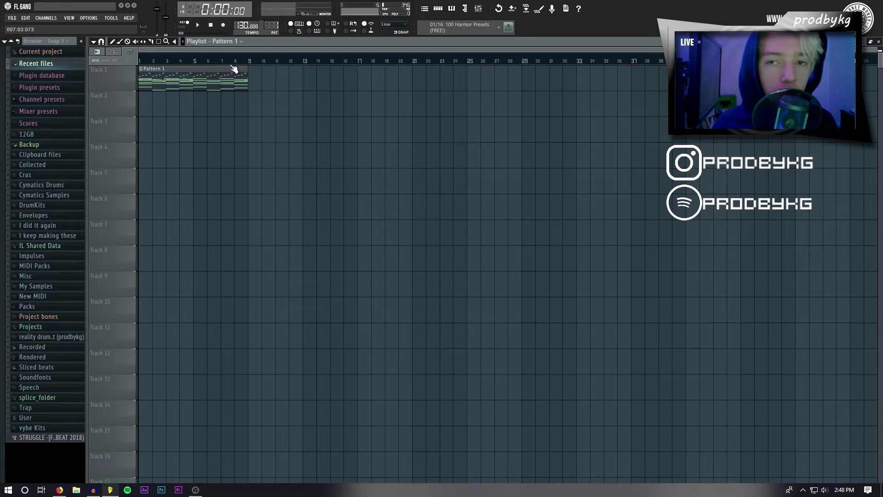
# Step: Open the piano roll of [808] Wow and draw a four-step C5 note at the start, extended with Quick legato
pyautogui.click(439, 9)
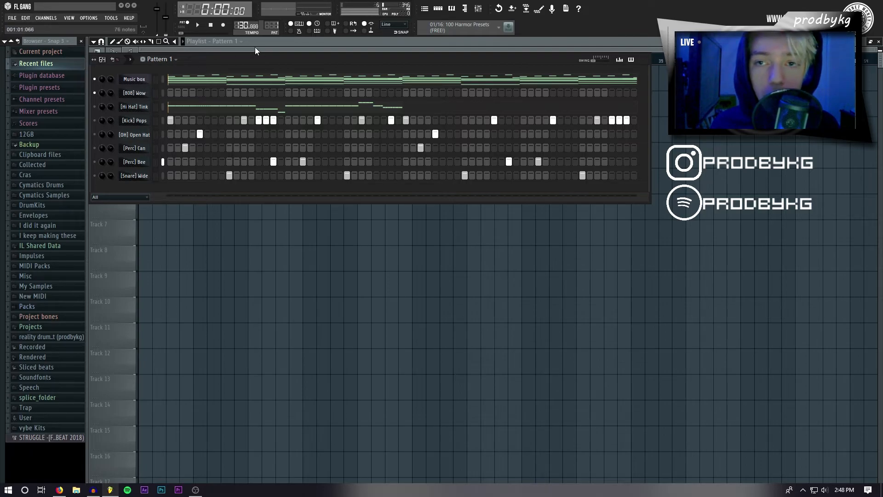
pyautogui.rightClick(146, 93)
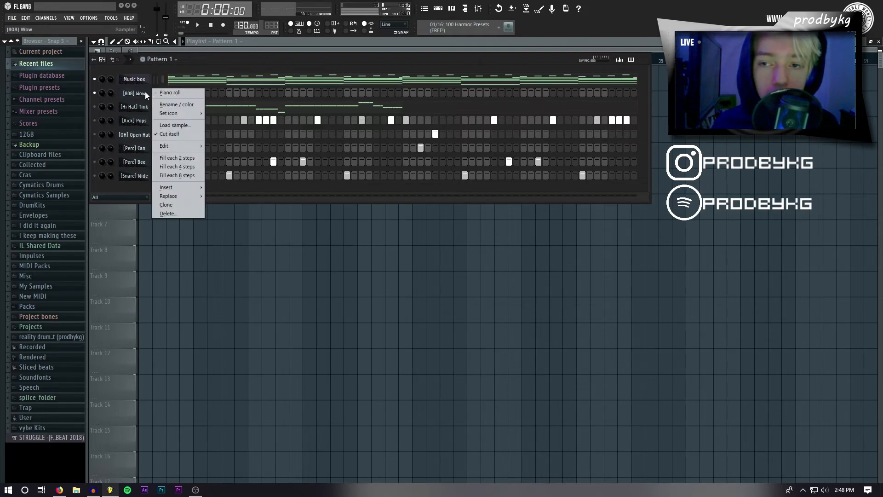
pyautogui.click(185, 94)
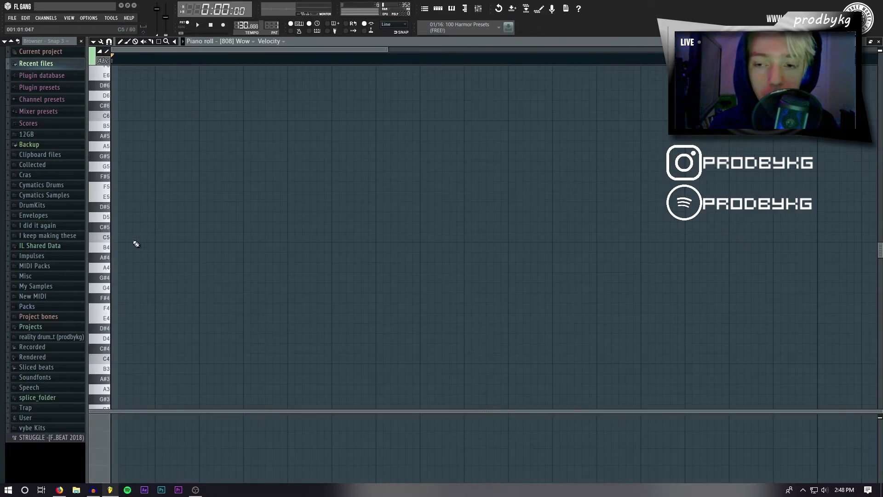
pyautogui.click(115, 237)
pyautogui.click(159, 238)
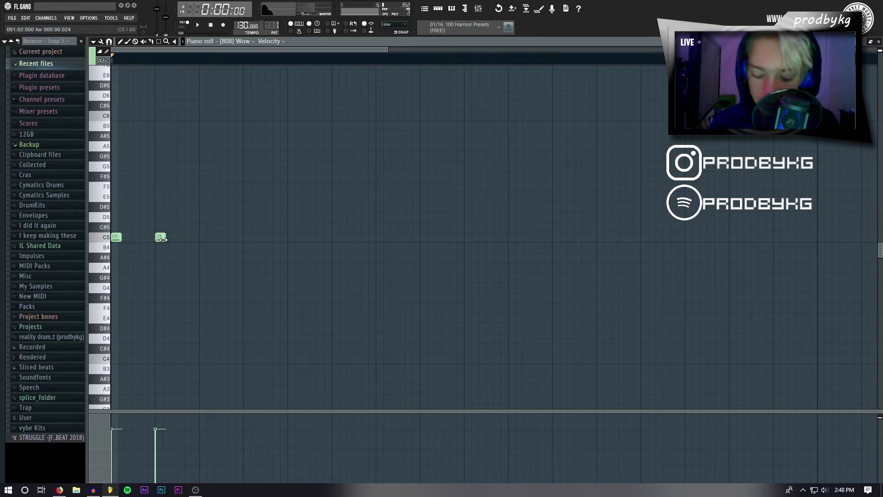
pyautogui.hotkey('ctrl', 'l')
pyautogui.rightClick(164, 239)
pyautogui.moveTo(185, 276); pyautogui.dragTo(126, 215)
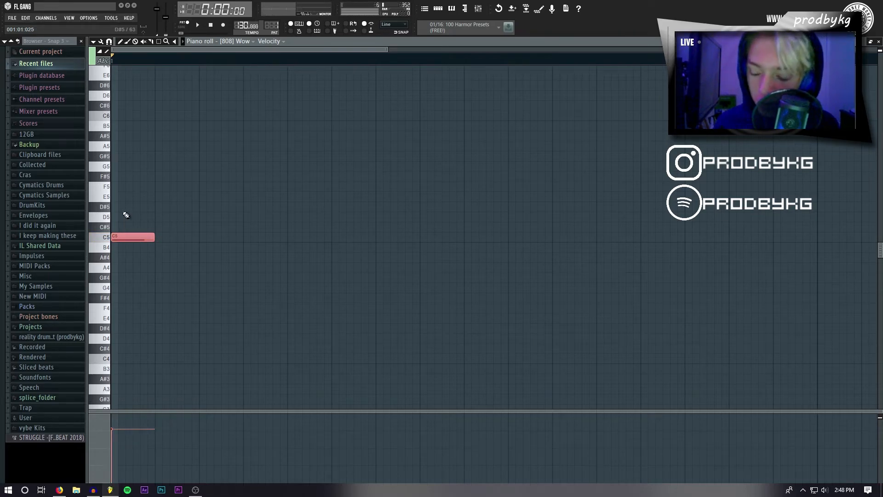
# Step: Select the opening 808 note and transpose it up to D#6
pyautogui.moveTo(189, 172); pyautogui.dragTo(116, 246)
pyautogui.keyDown('ctrl'); pyautogui.click(133, 206); pyautogui.keyUp('ctrl')
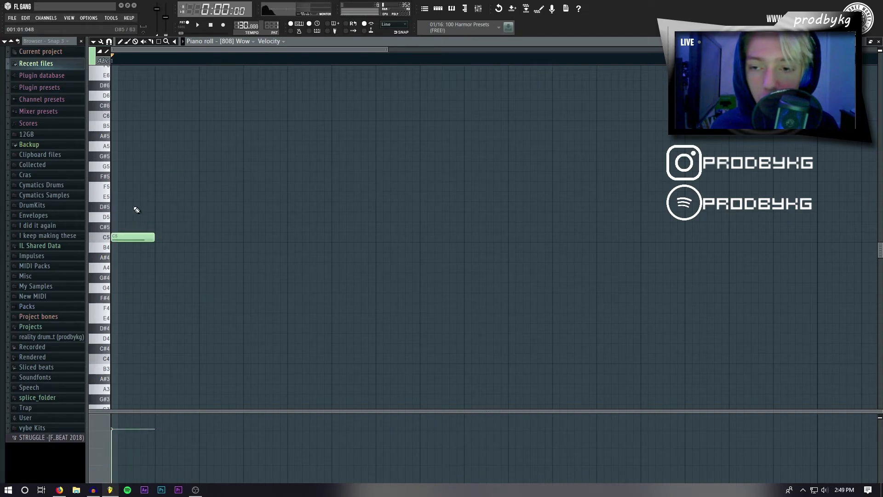
pyautogui.click(123, 238)
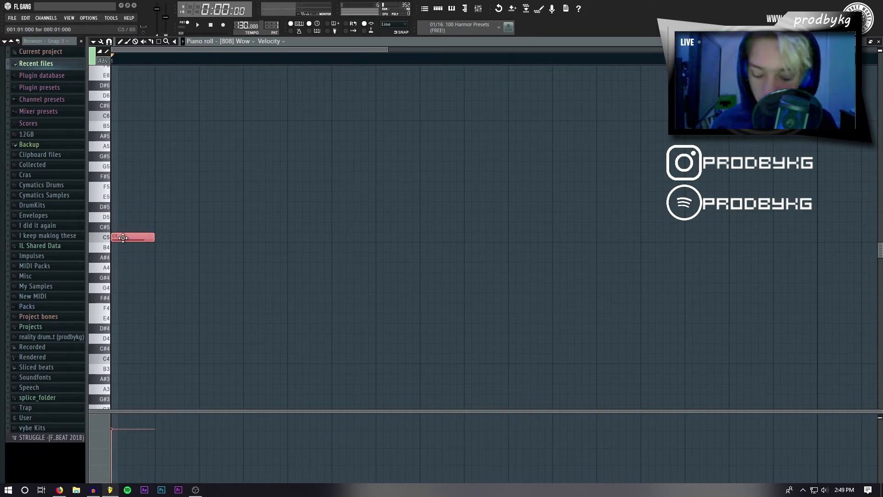
pyautogui.hotkey('ctrl', 'Up')
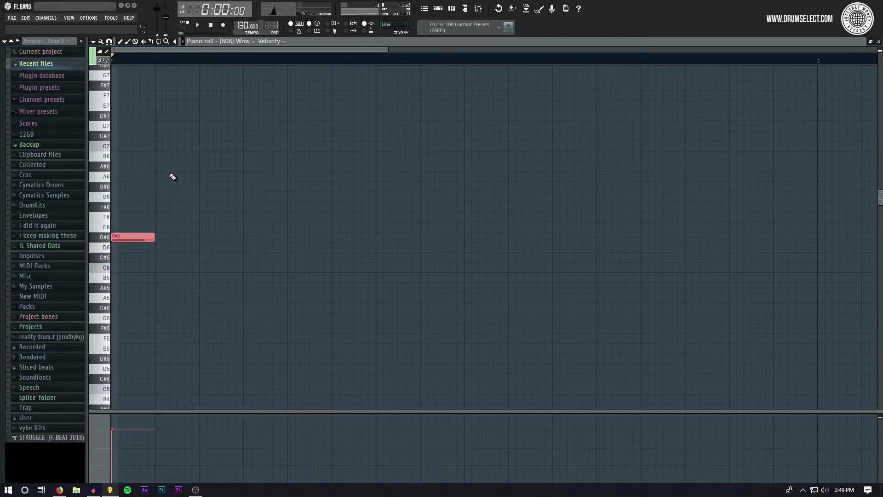
# Step: Place A#5 808 notes on steps 7 and 13 and start playback to check them
pyautogui.click(160, 288)
pyautogui.moveTo(161, 288); pyautogui.dragTo(183, 288)
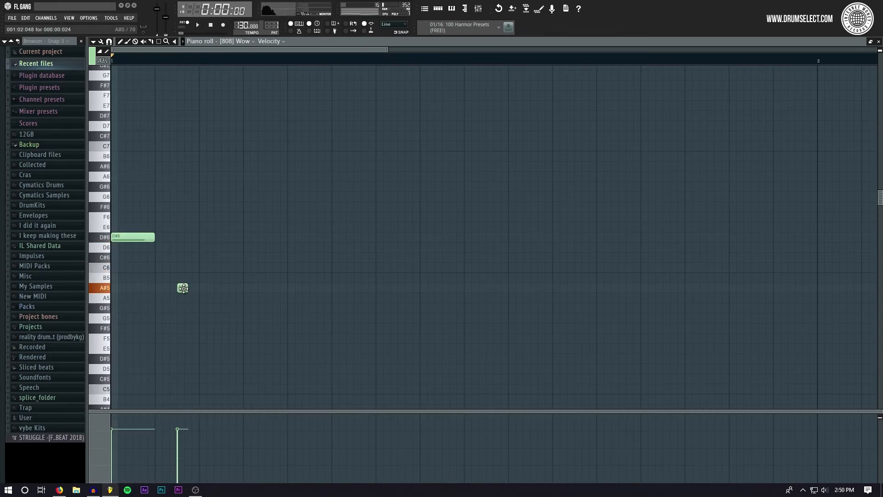
pyautogui.click(249, 288)
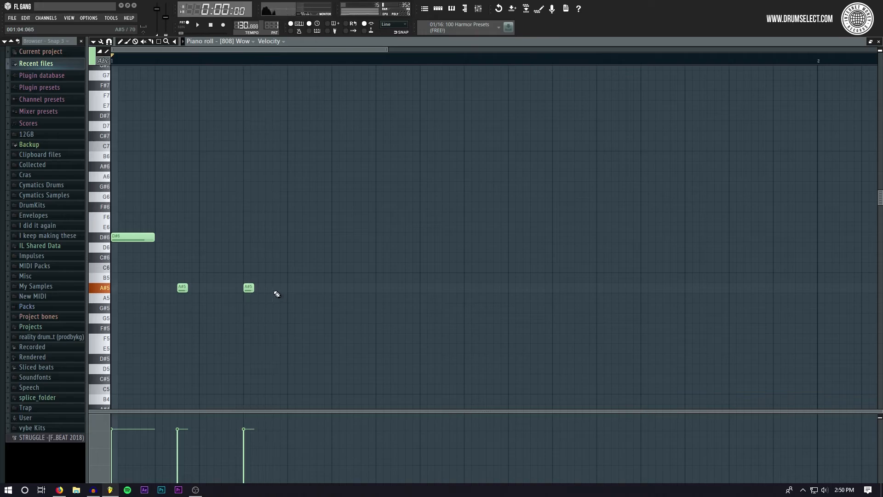
pyautogui.press('space')
# Step: Add two G#5 808 notes following the A#5 notes, on steps 21 and 27, checking the timing by playback
pyautogui.click(317, 307)
pyautogui.click(380, 308)
pyautogui.press('space')
pyautogui.moveTo(313, 308); pyautogui.dragTo(404, 308)
pyautogui.press('space')
pyautogui.moveTo(443, 334); pyautogui.dragTo(20, 193)
# Step: Stretch the 808 notes to meet each other with Quick legato, and duplicate the five-note phrase after itself
pyautogui.click(423, 308)
pyautogui.hotkey('ctrl', 'l')
pyautogui.rightClick(425, 308)
pyautogui.moveTo(437, 331); pyautogui.dragTo(1, 157)
pyautogui.hotkey('ctrl', 'b')
pyautogui.hotkey('ctrl', 'd')
# Step: Align the duplicated 808 phrase so it starts on step 33, checking it by playback
pyautogui.scroll(-3, 357, 350)
pyautogui.scroll(2, 357, 337)
pyautogui.press('space')
pyautogui.scroll(-2, 350, 331)
pyautogui.moveTo(539, 322); pyautogui.dragTo(283, 191)
pyautogui.press('space')
pyautogui.moveTo(293, 234); pyautogui.dragTo(328, 234)
pyautogui.press('space')
pyautogui.hotkey('ctrl', 'd')
# Step: End the repeated phrase with a two-step C#6 note after a four-step G#5 note, and play it back
pyautogui.scroll(2, 580, 278)
pyautogui.moveTo(583, 278); pyautogui.dragTo(588, 257)
pyautogui.moveTo(599, 258); pyautogui.dragTo(618, 258)
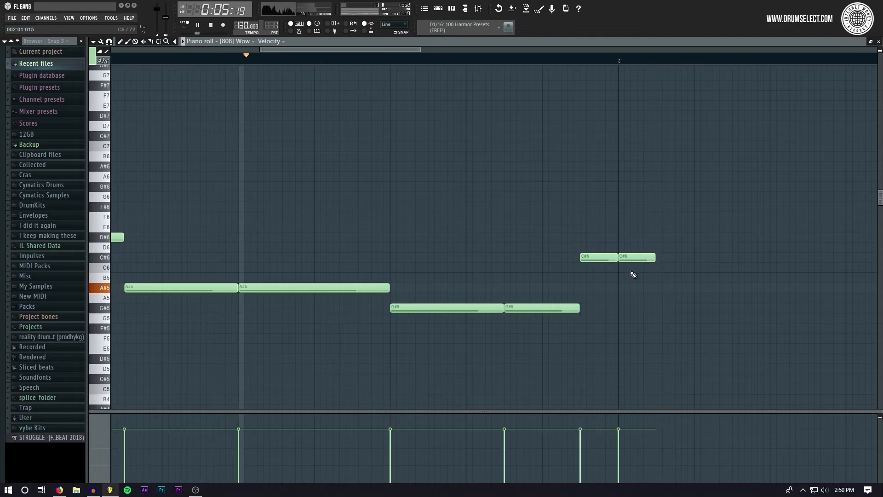
pyautogui.scroll(-3, 617, 294)
pyautogui.press('space')
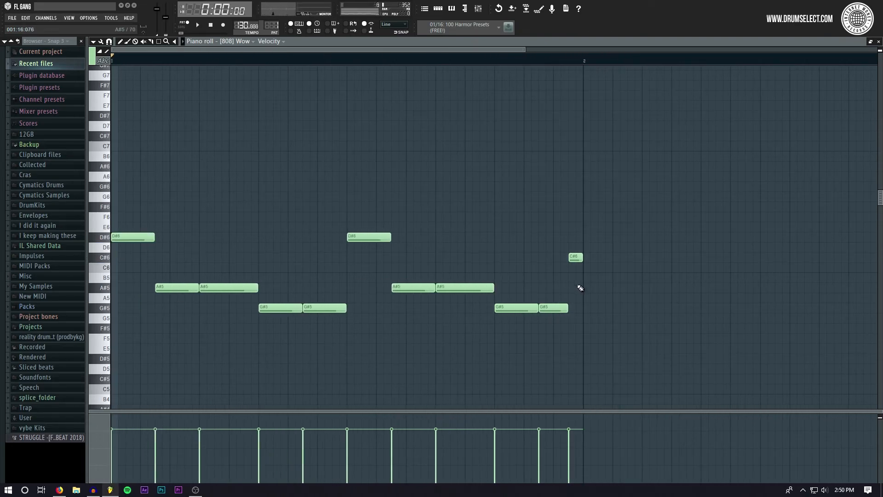
pyautogui.press('space')
pyautogui.scroll(4, 131, 318)
pyautogui.moveTo(460, 281); pyautogui.dragTo(240, 289)
pyautogui.press('space')
pyautogui.scroll(-2, 171, 304)
pyautogui.scroll(3, 501, 322)
pyautogui.moveTo(628, 334); pyautogui.dragTo(294, 299)
pyautogui.scroll(-5, 301, 318)
pyautogui.moveTo(322, 339); pyautogui.dragTo(282, 281)
pyautogui.scroll(5, 282, 285)
pyautogui.scroll(-4, 396, 322)
pyautogui.scroll(4, 400, 335)
pyautogui.scroll(-2, 322, 335)
pyautogui.scroll(2, 290, 334)
pyautogui.moveTo(285, 333); pyautogui.dragTo(216, 299)
pyautogui.scroll(-3, 214, 311)
pyautogui.moveTo(228, 308); pyautogui.dragTo(206, 314)
pyautogui.scroll(-3, 276, 322)
# Step: Apply Quick legato to the 808 notes and listen to the line
pyautogui.keyDown('ctrl'); pyautogui.click(361, 336); pyautogui.keyUp('ctrl')
pyautogui.hotkey('ctrl', 'l')
pyautogui.press('space')
pyautogui.scroll(4, 132, 321)
pyautogui.press('space')
# Step: Transpose the whole 808 line down one octave to D#5, A#4, G#4 and C#5, and play it back
pyautogui.rightClick(242, 274)
pyautogui.moveTo(448, 374); pyautogui.dragTo(238, 287)
pyautogui.scroll(-4, 363, 318)
pyautogui.scroll(4, 362, 318)
pyautogui.moveTo(499, 336); pyautogui.dragTo(444, 308)
pyautogui.click(488, 354)
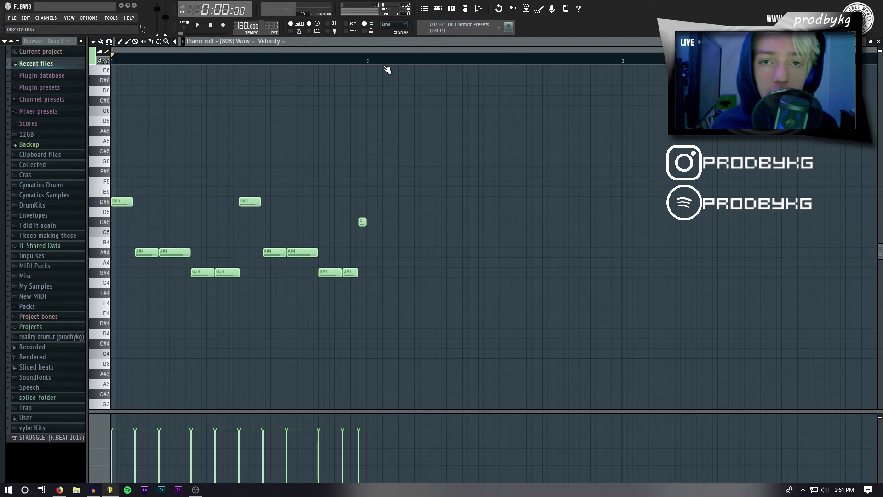
pyautogui.press('space')
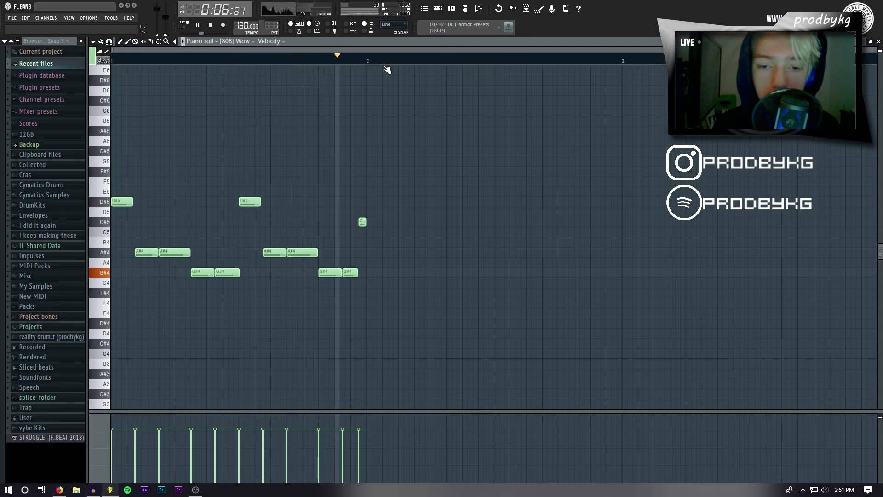
pyautogui.press('space')
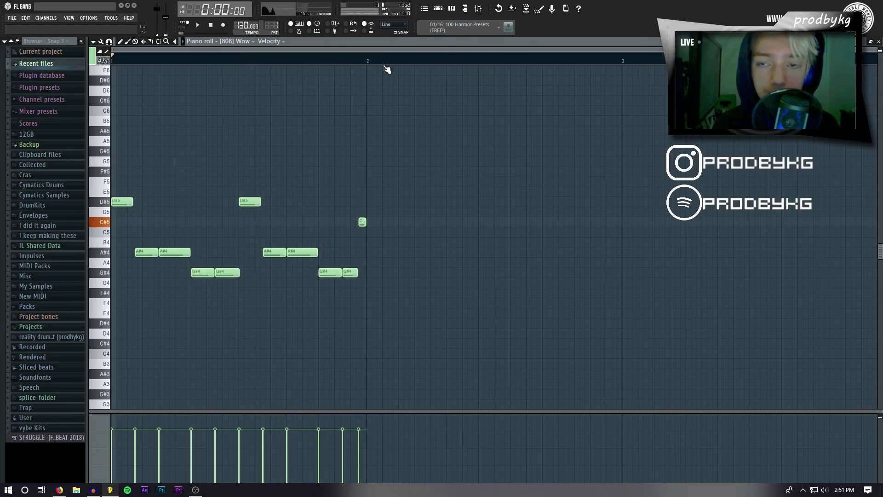